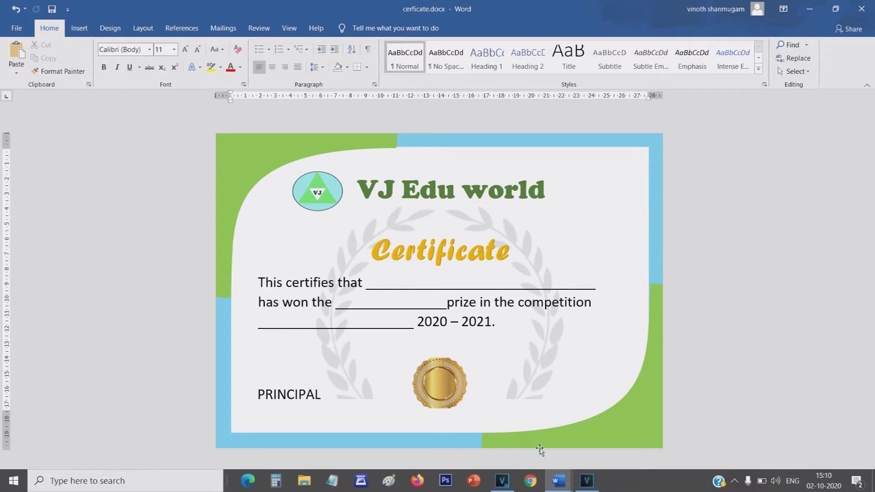
- Switch to the blank Document1 and change its page orientation to landscape
mouse_move(559, 487)
left_click(559, 433)
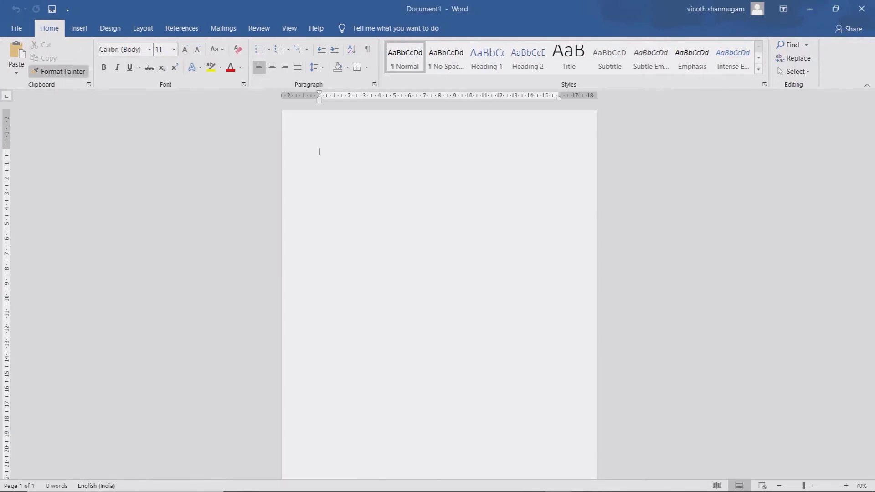
left_click(143, 29)
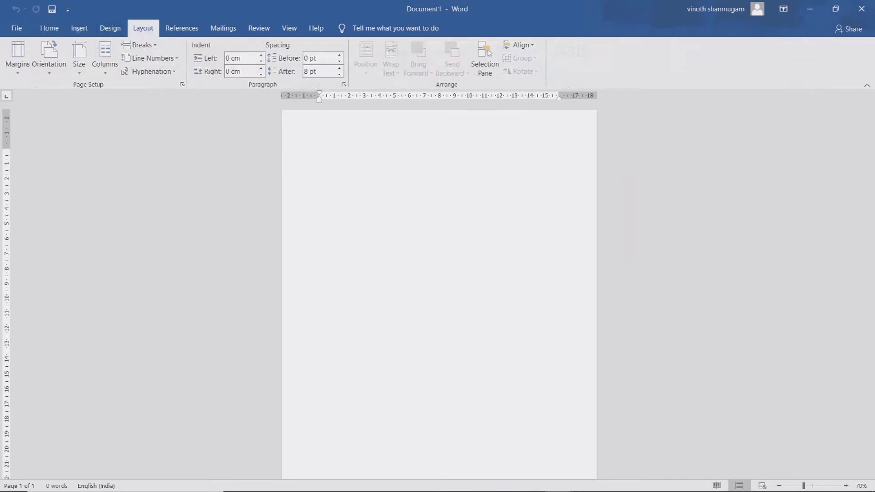
left_click(52, 72)
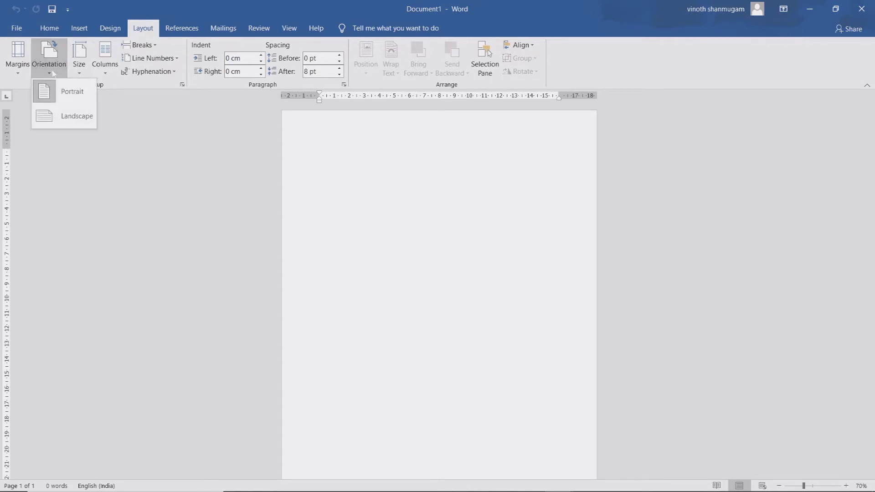
left_click(66, 117)
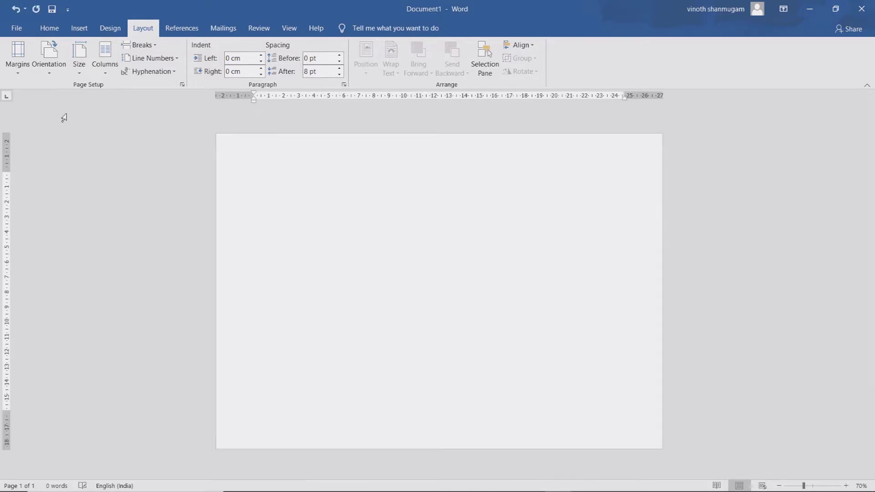
- Set the paper size to A4 and narrow both side margins so the text area is about 27 cm wide
left_click(81, 69)
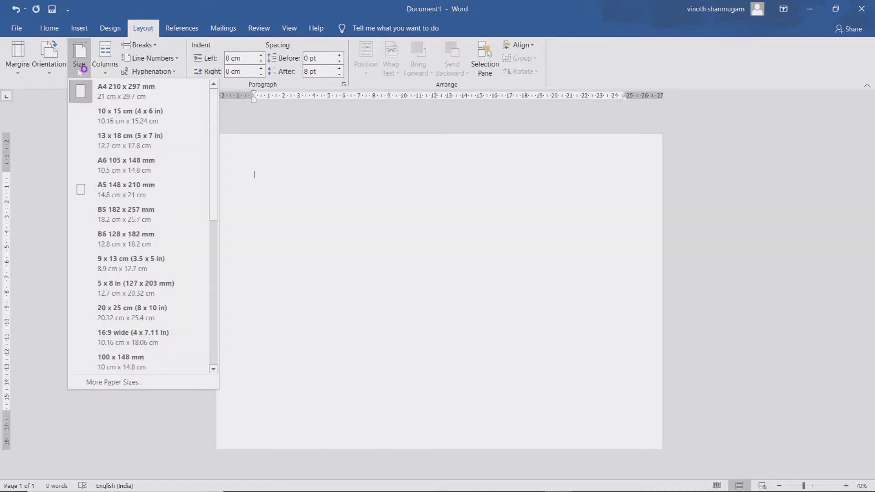
left_click(109, 94)
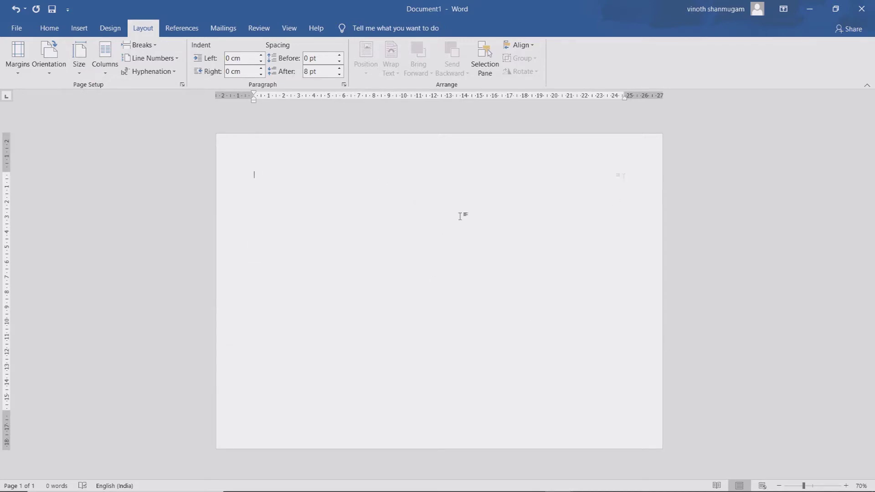
left_click_drag(624, 97, 636, 97)
left_click_drag(254, 97, 236, 97)
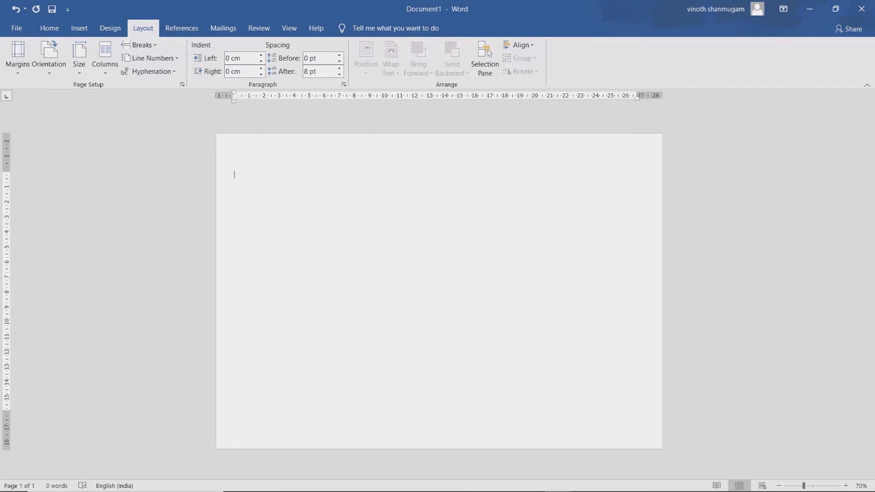
- Draw a Frame shape about 29 cm wide that covers nearly the whole page
left_click(80, 29)
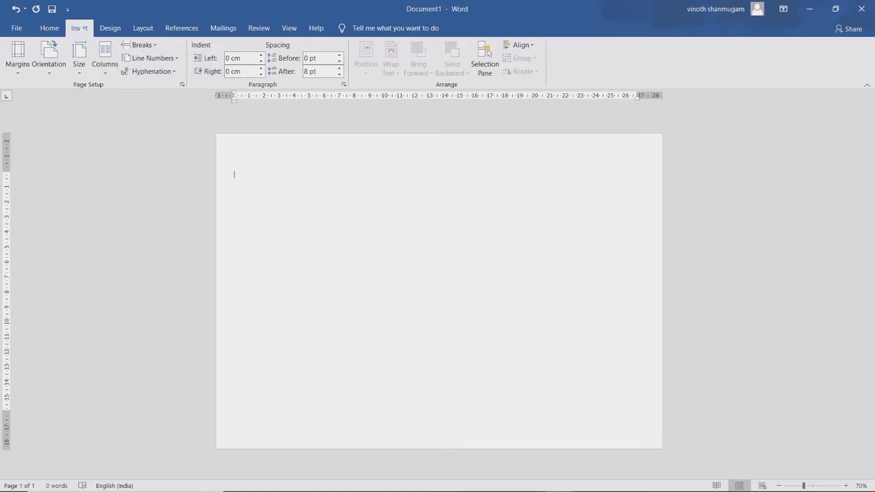
left_click(155, 54)
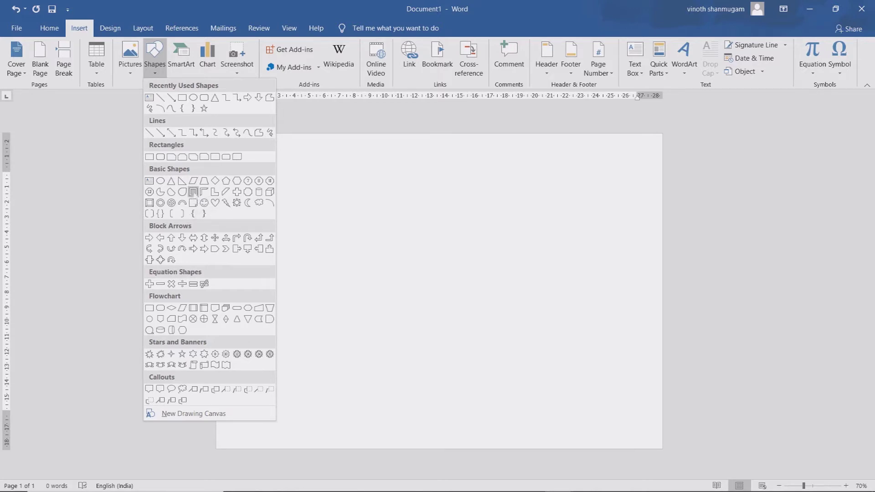
left_click(193, 192)
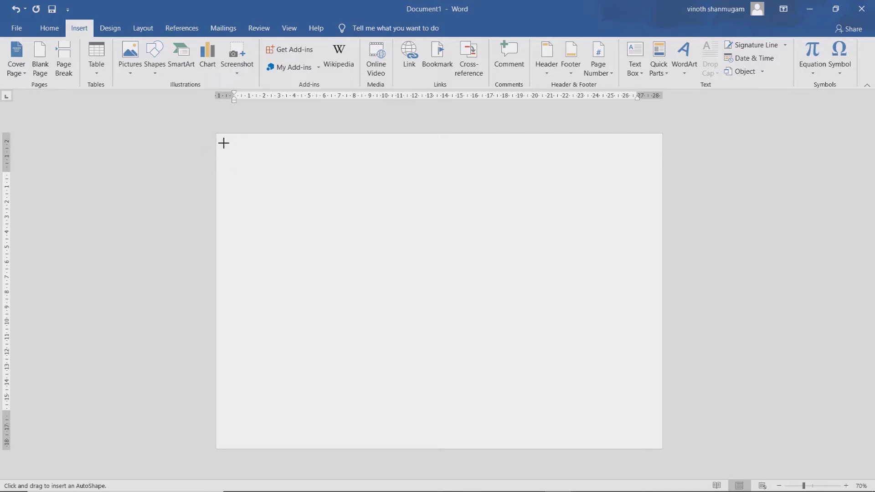
left_click_drag(223, 144, 660, 445)
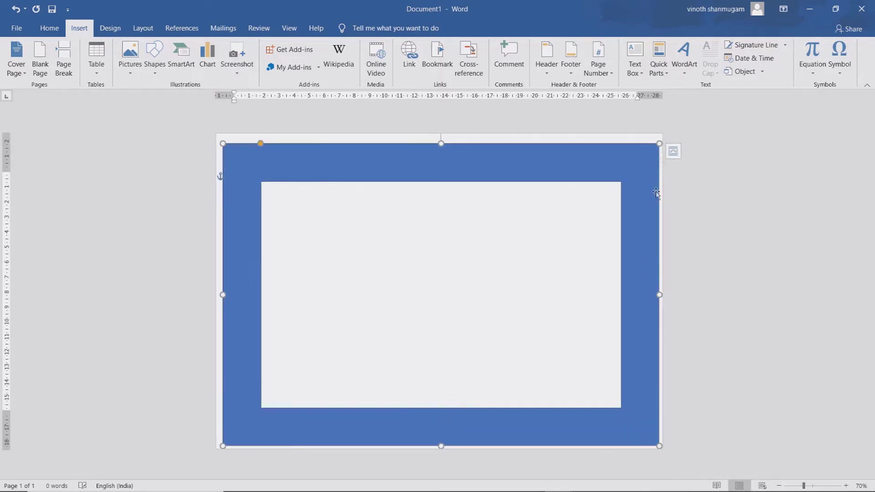
- Enlarge the frame to about 20.7 cm high by 29.3 cm wide and make its border band thinner
left_click_drag(660, 144, 660, 135)
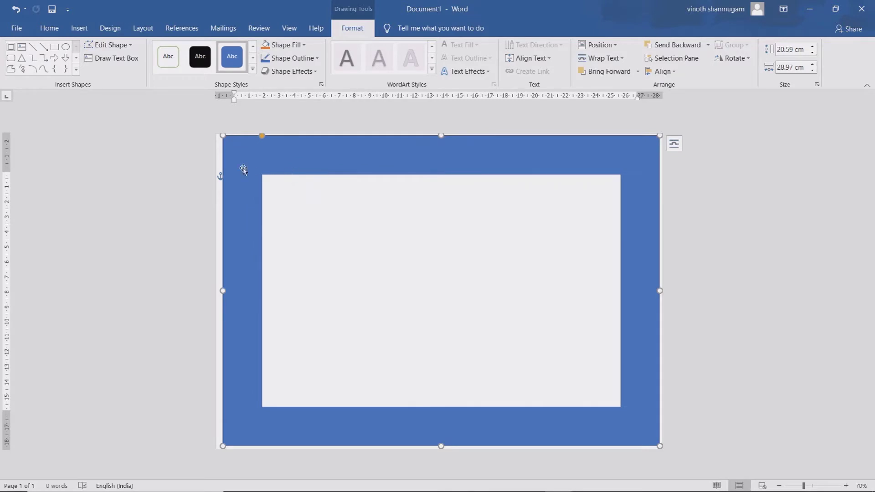
left_click_drag(221, 290, 218, 290)
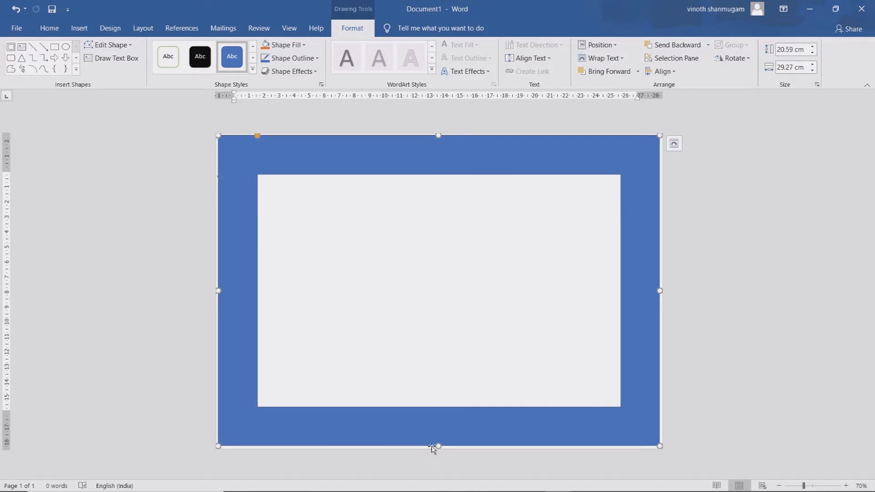
left_click_drag(438, 446, 437, 448)
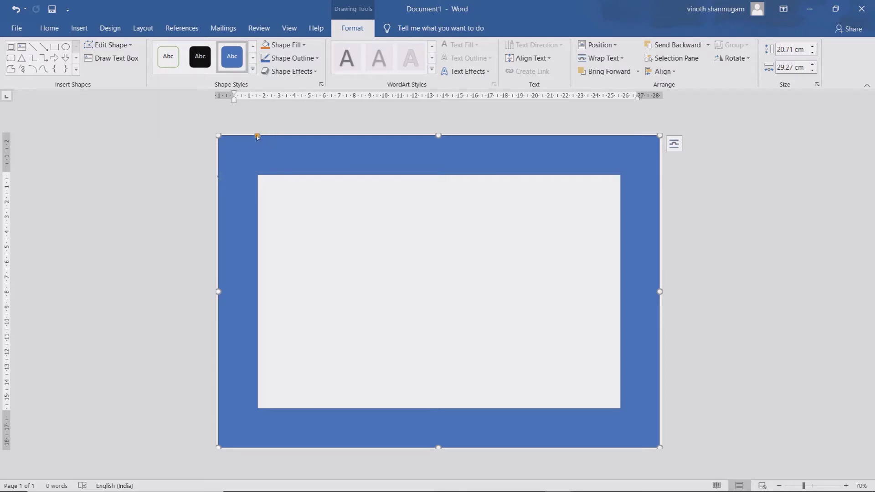
left_click_drag(258, 136, 241, 126)
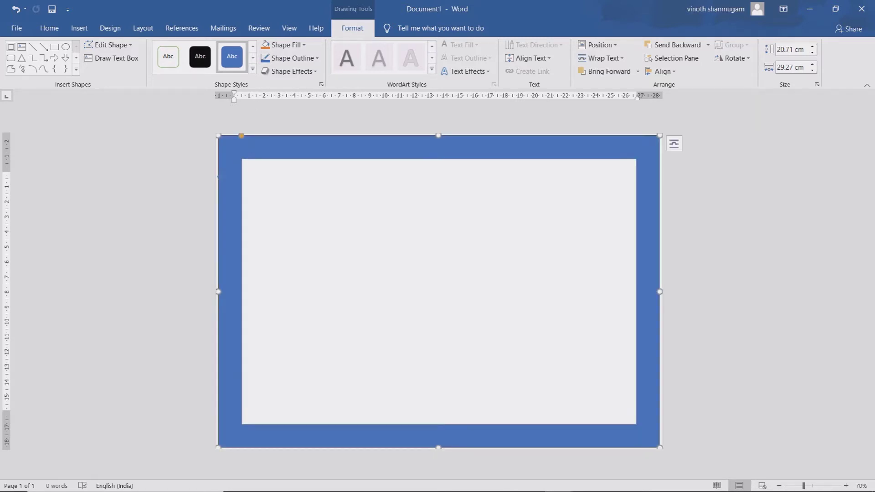
- Apply the semi-transparent blue preset shape style to the frame and deselect it
left_click(252, 68)
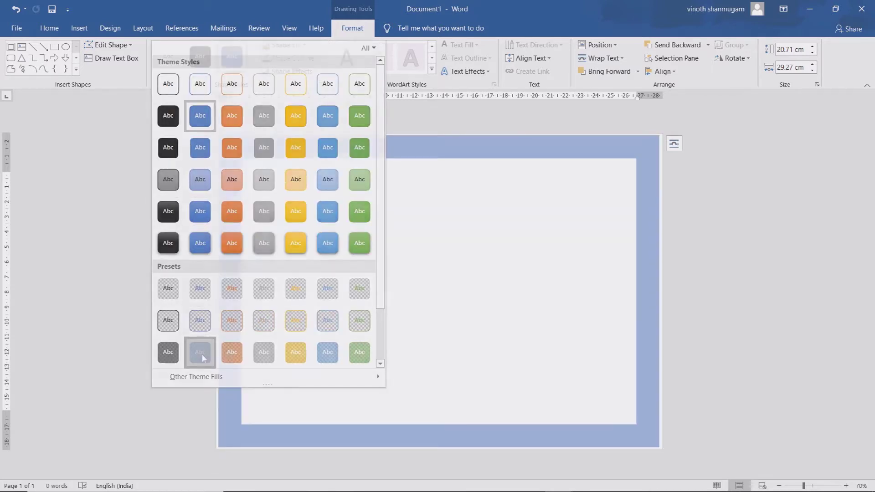
left_click(201, 354)
left_click(323, 259)
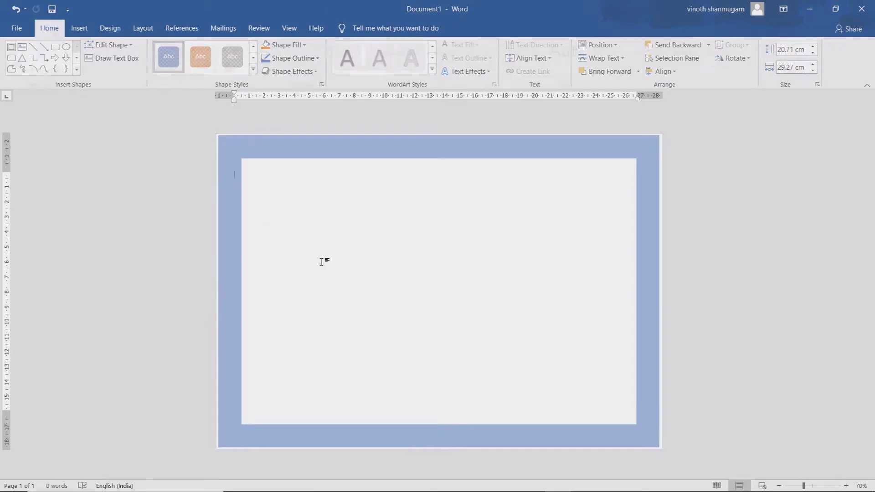
left_click(182, 131)
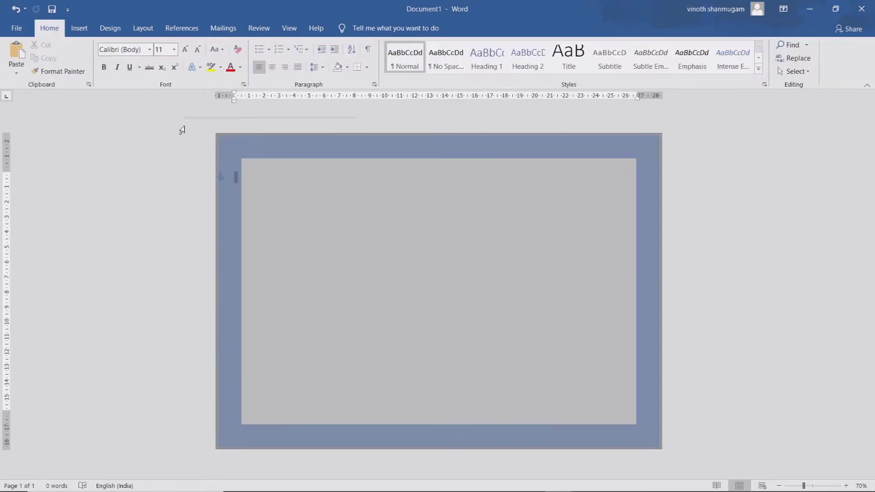
left_click(303, 176)
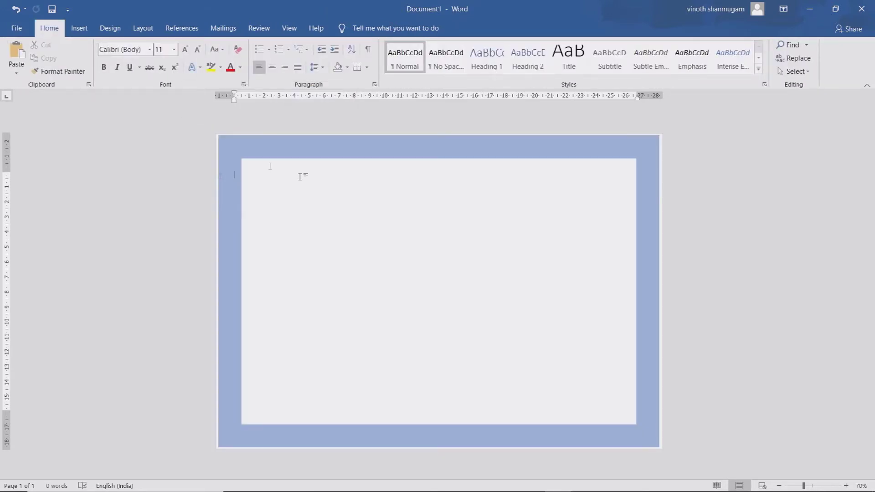
- Draw a rectangle about 9 cm high by 11.9 cm wide over the frame's upper-left corner
left_click(84, 32)
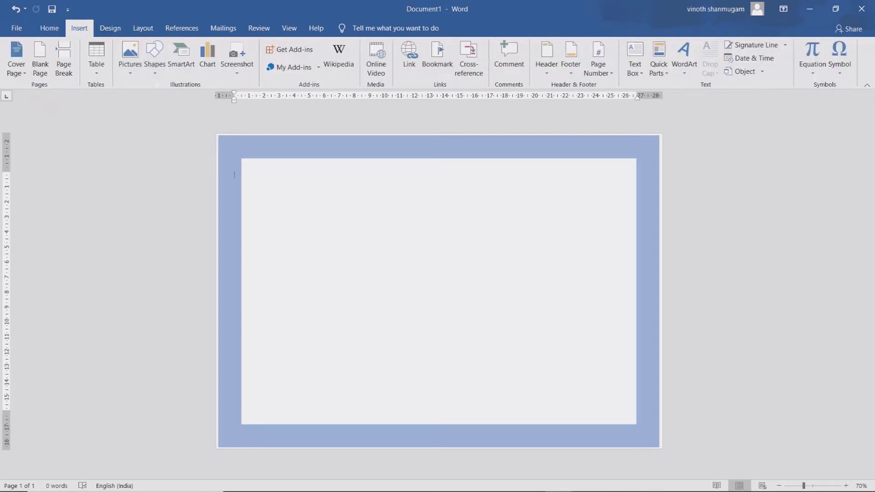
left_click(155, 64)
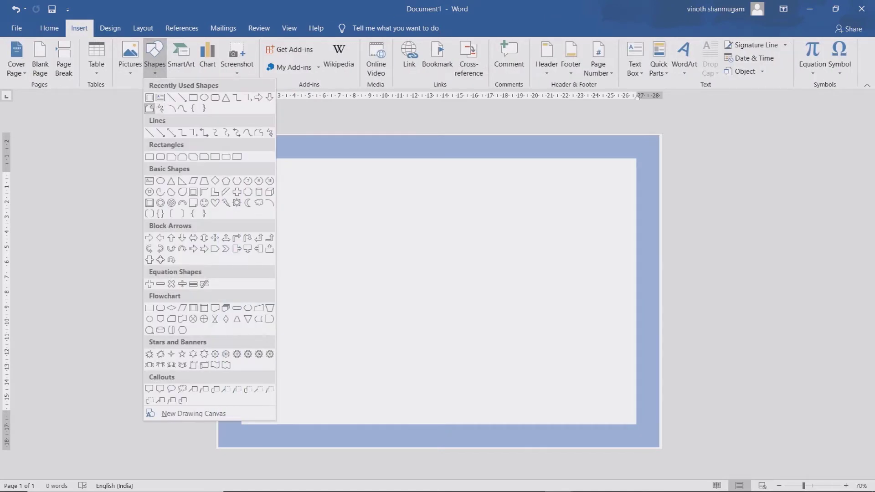
left_click(193, 98)
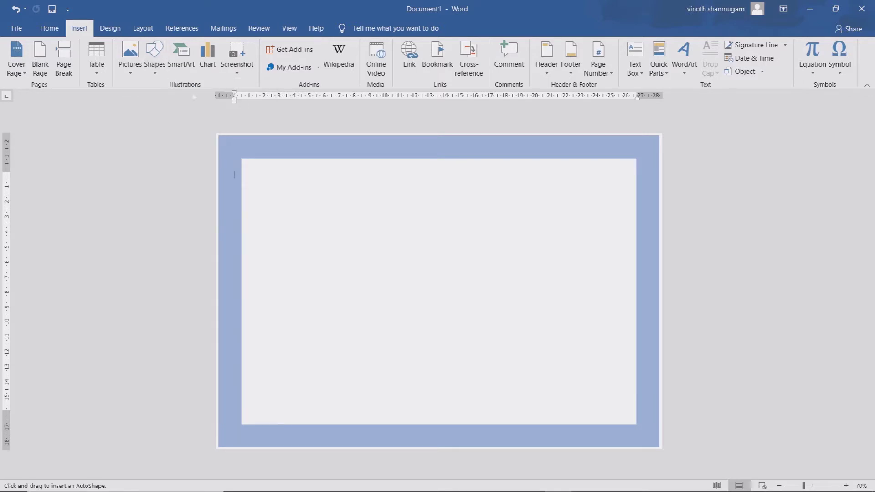
left_click_drag(220, 137, 397, 272)
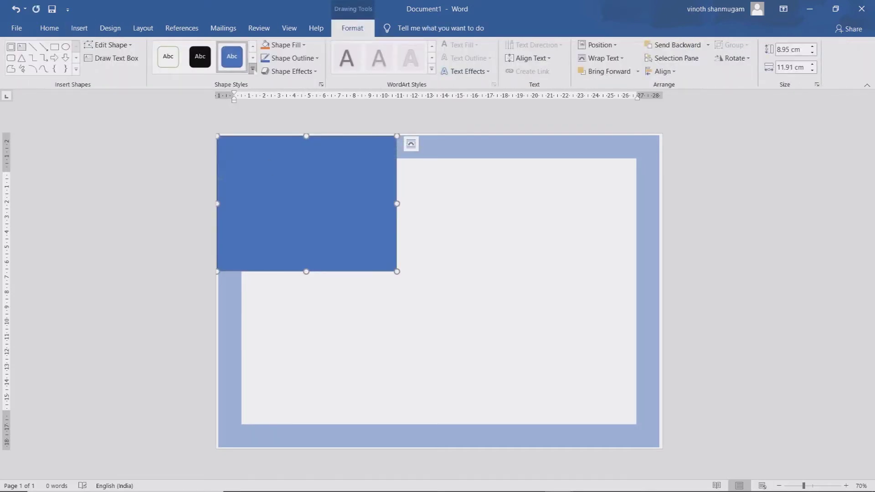
- Apply the flat-edged green gradient theme style to the corner rectangle and deselect it
left_click(252, 69)
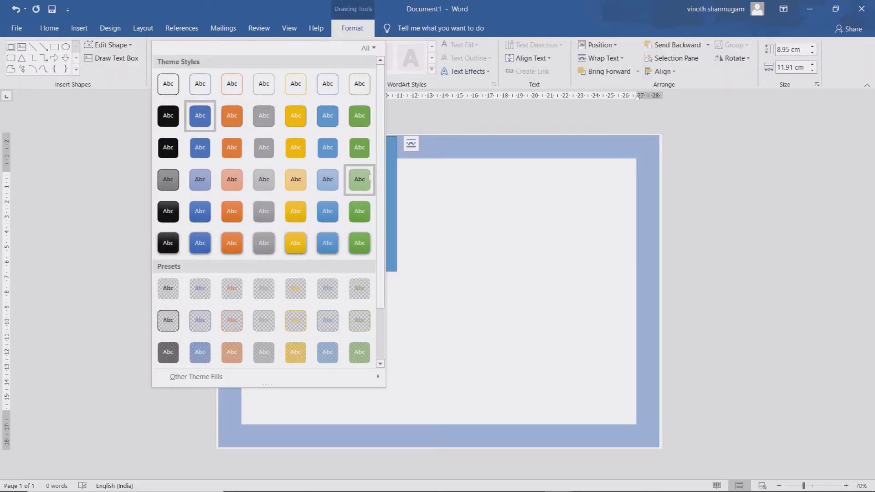
left_click(360, 215)
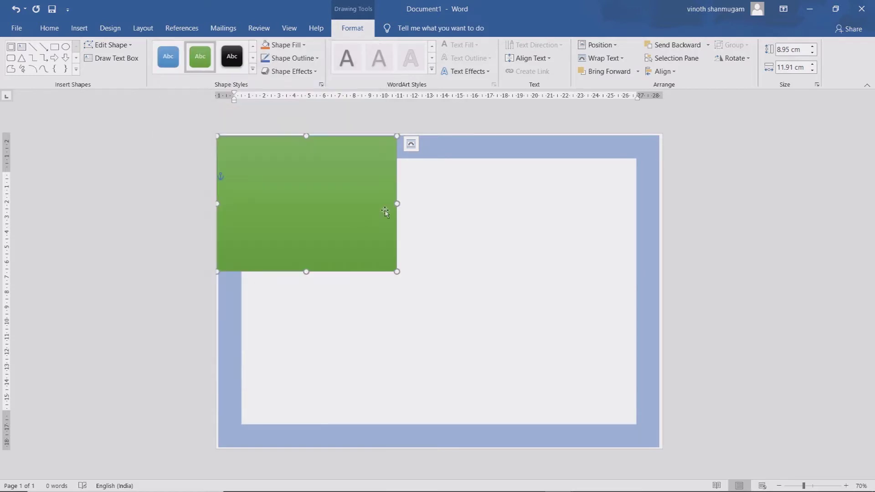
left_click(444, 203)
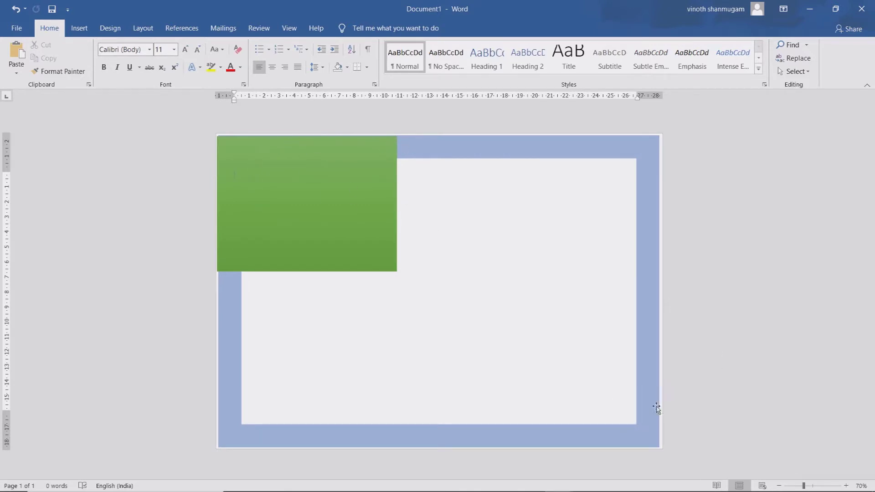
- Add an edit point on the green rectangle's right edge, level with the inner edge of the frame's top band
left_click(384, 186)
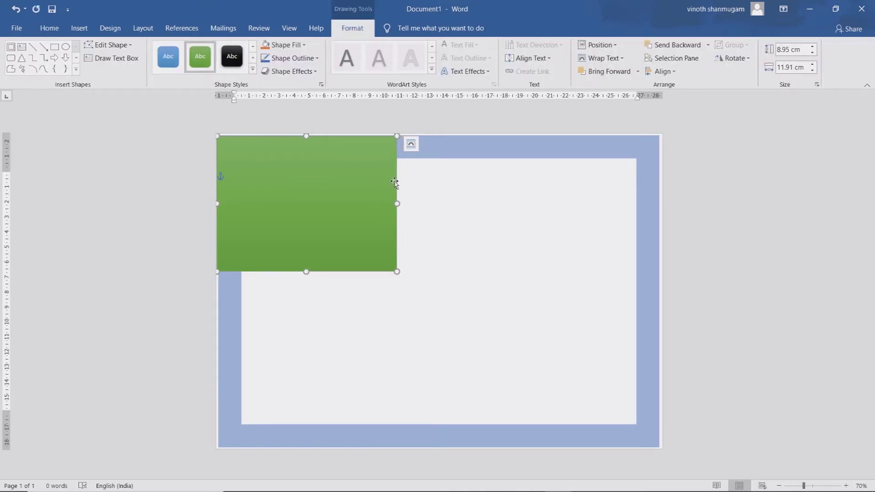
right_click(394, 181)
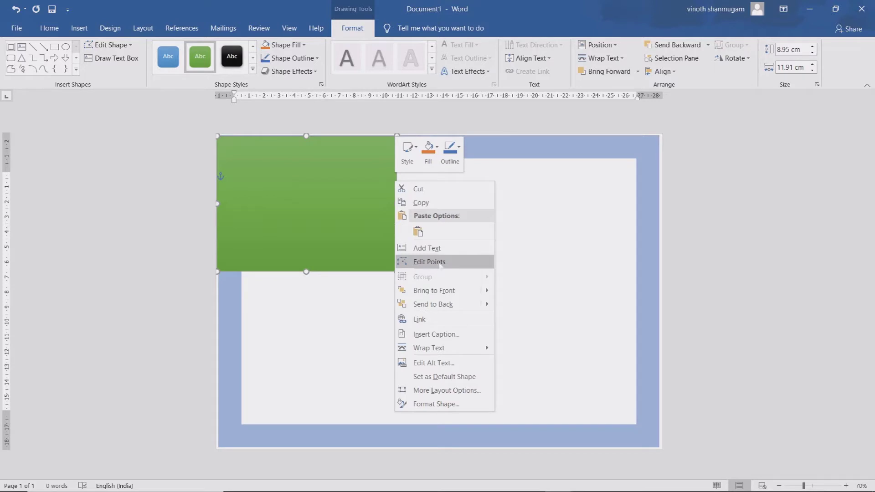
left_click(429, 261)
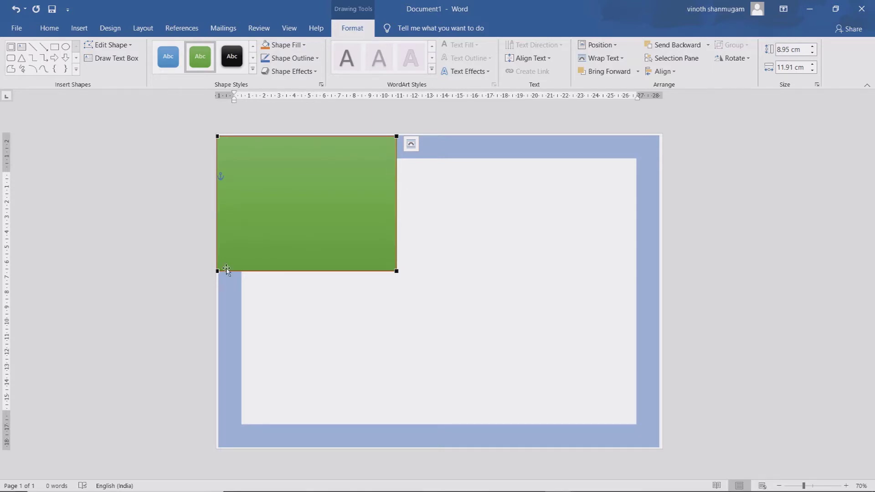
right_click(397, 157)
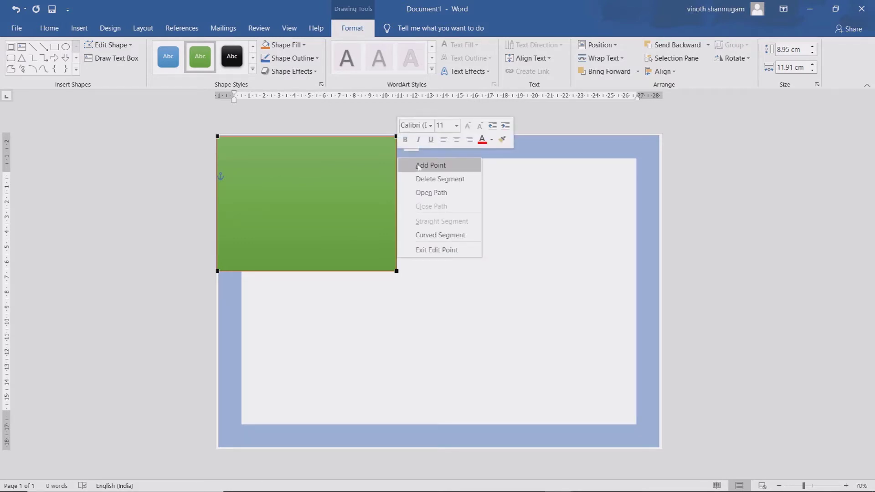
left_click(430, 165)
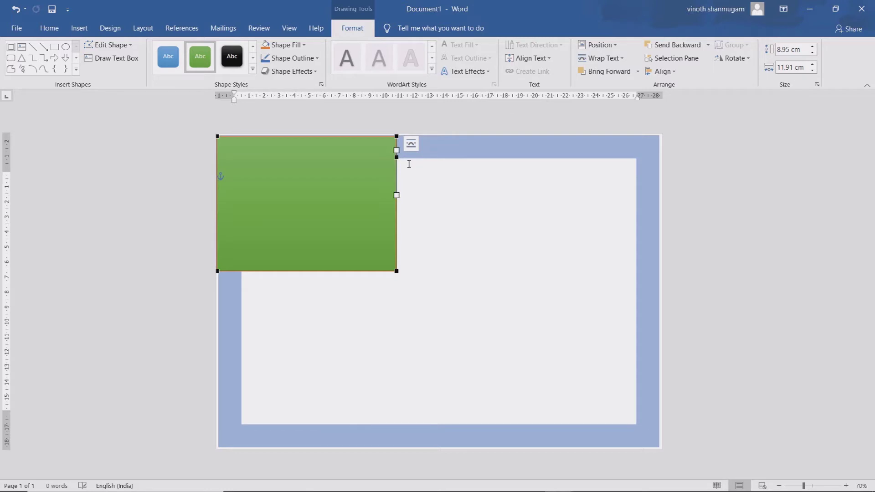
left_click(422, 197)
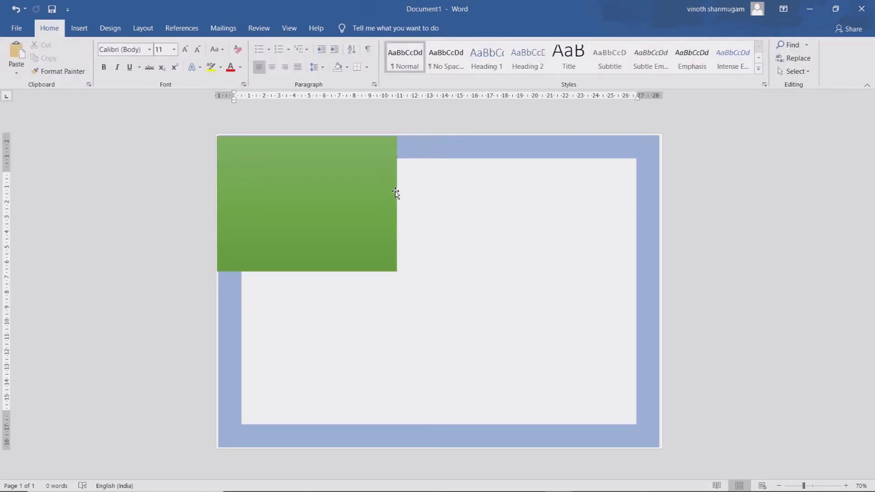
right_click(395, 191)
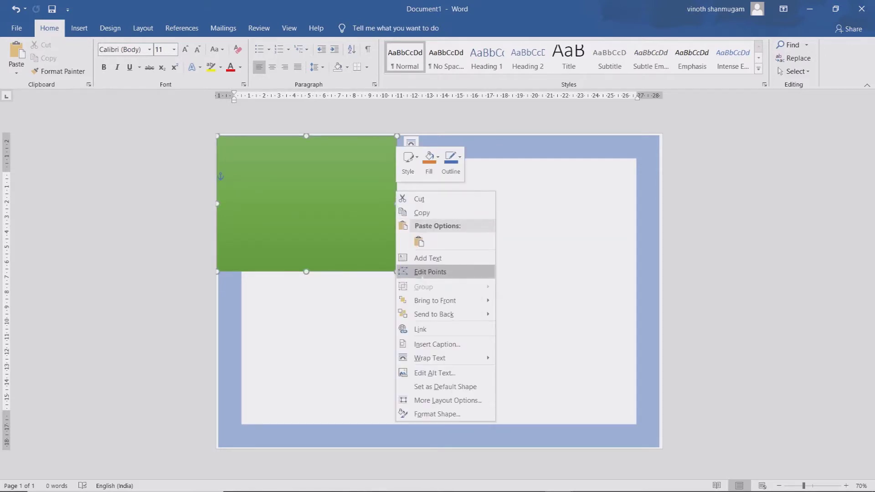
left_click(420, 267)
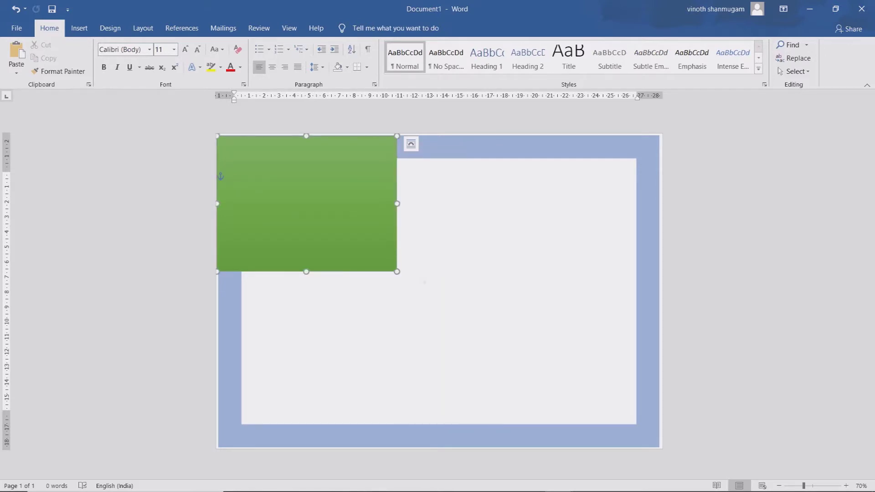
left_click(395, 158)
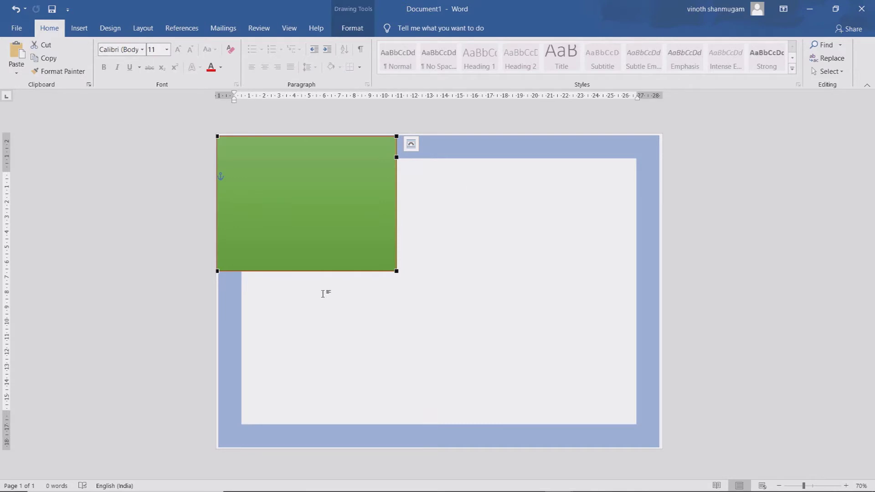
left_click(307, 288)
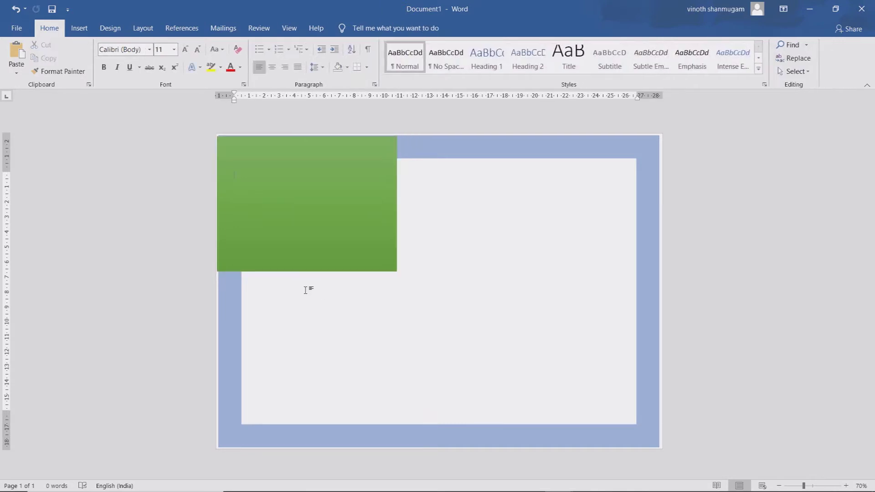
right_click(242, 272)
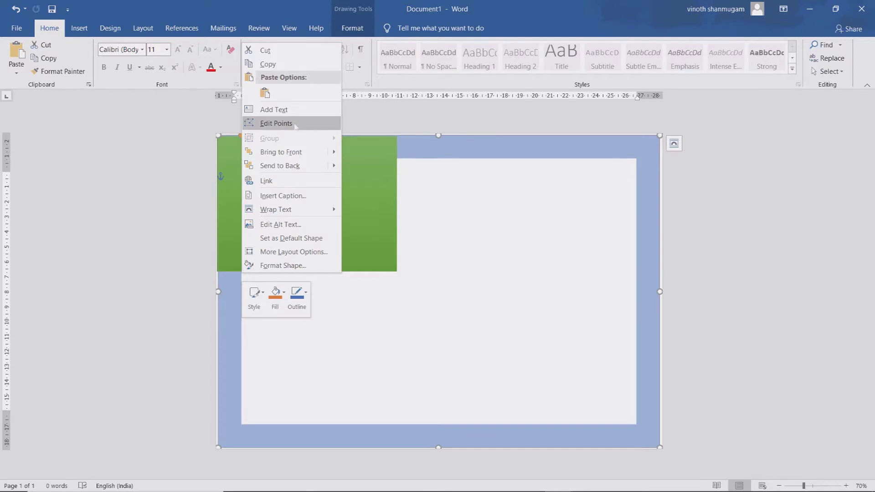
left_click(276, 123)
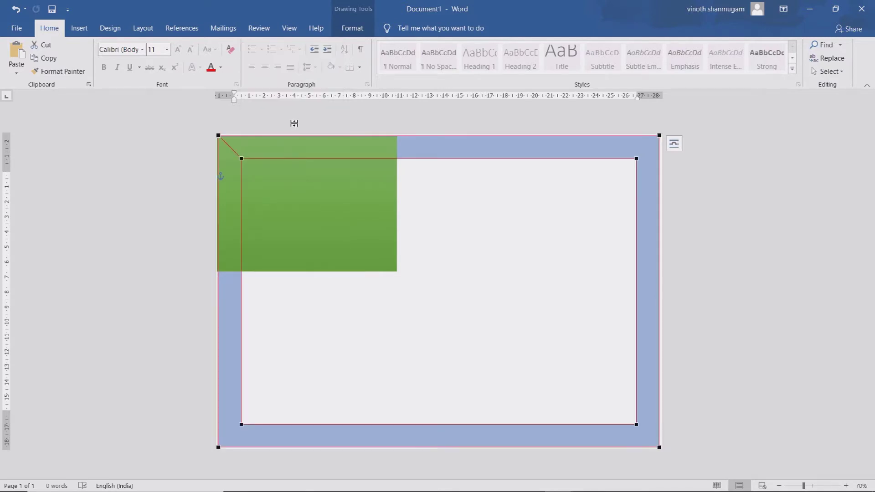
left_click(265, 239)
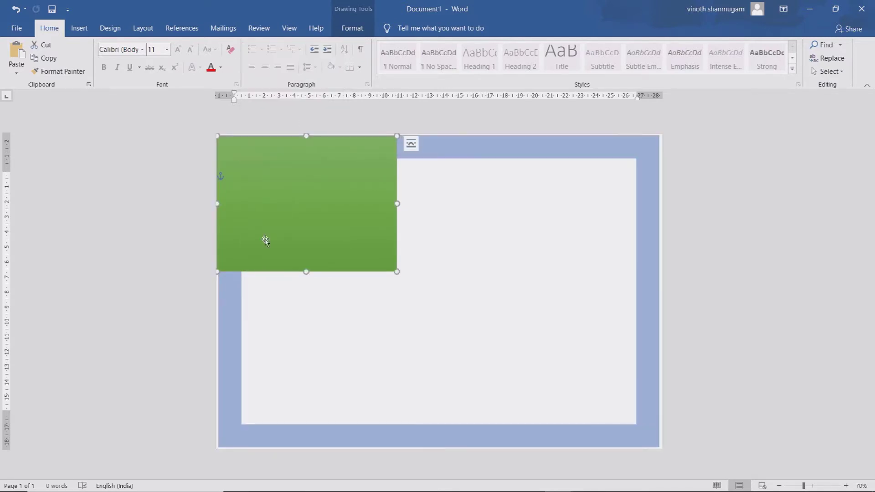
- Add an edit point on the green rectangle's bottom edge, in line with the inner edge of the frame's left band
right_click(254, 270)
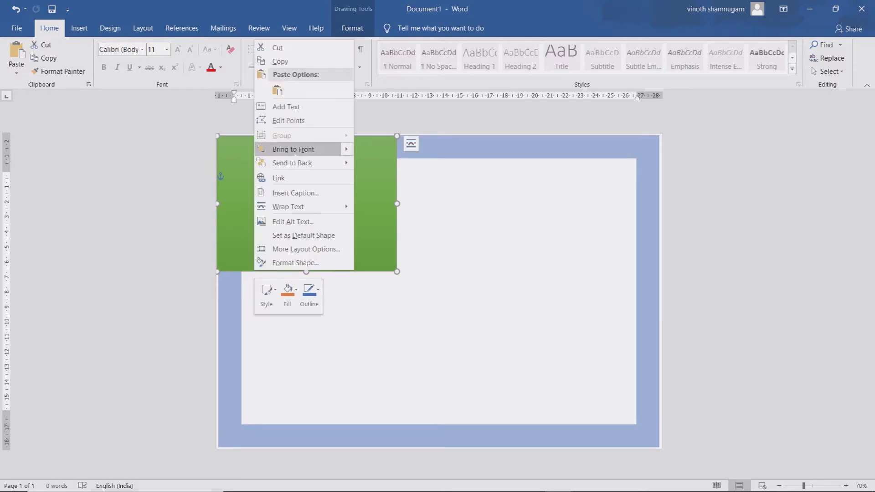
left_click(294, 120)
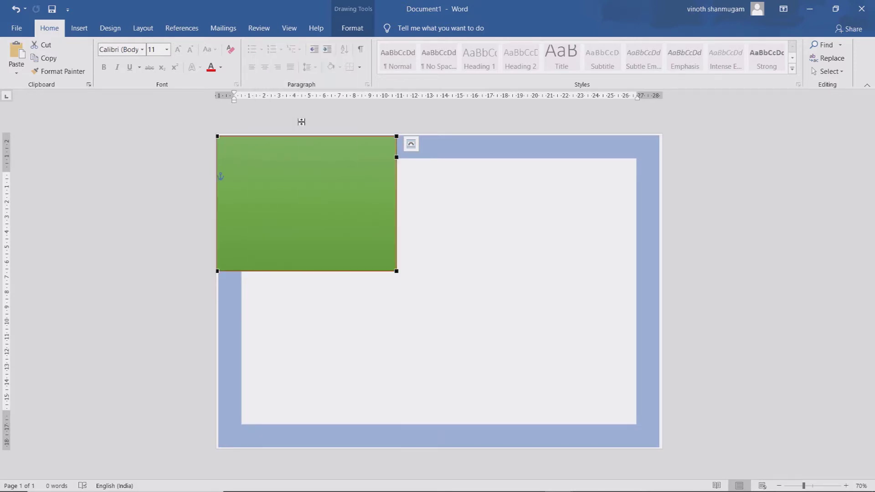
right_click(240, 272)
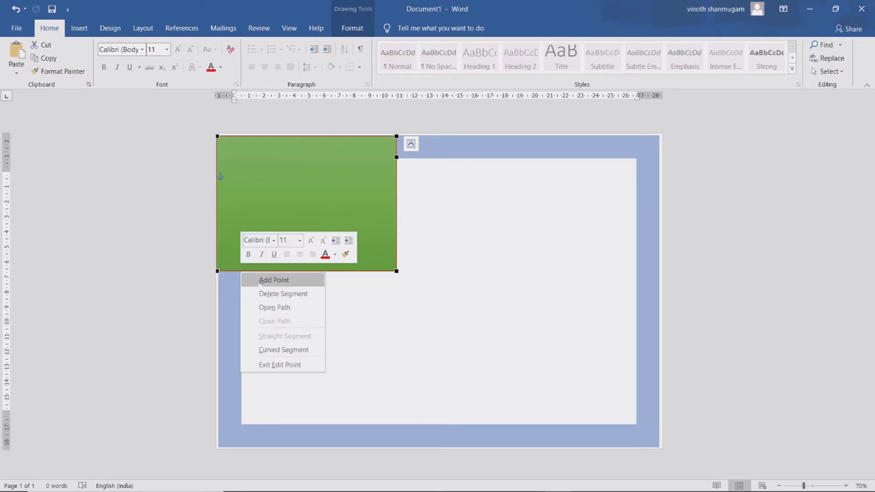
left_click(273, 280)
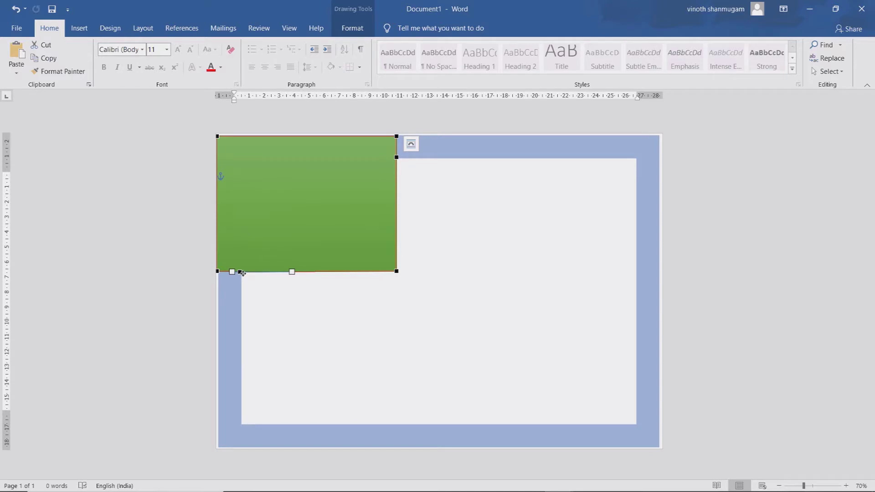
left_click(283, 245)
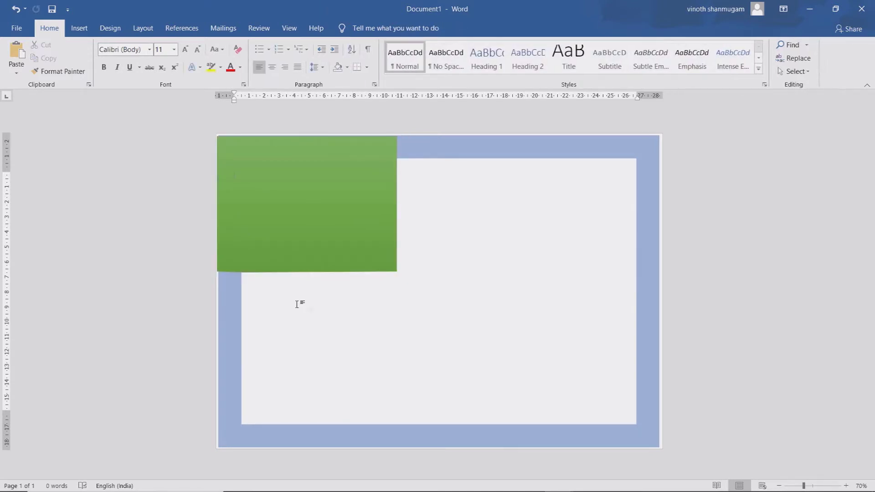
- Delete the green rectangle's lower-right corner point so that a diagonal edge joins the two added points
right_click(280, 271)
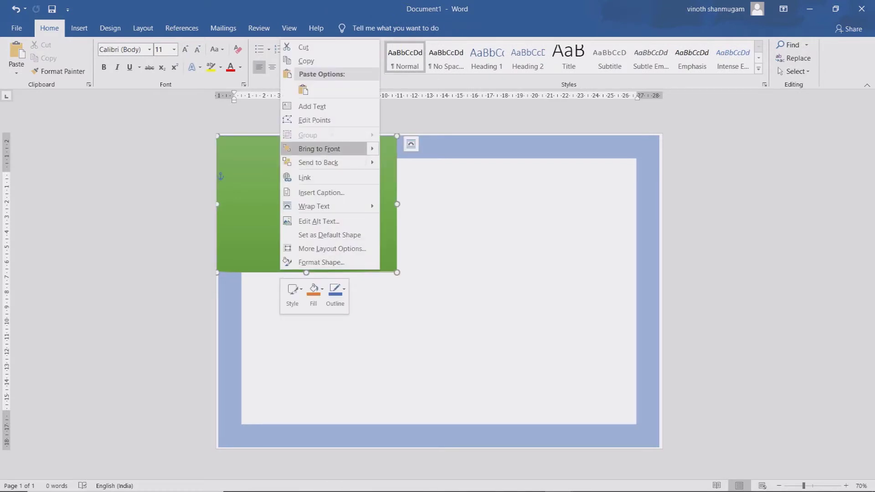
left_click(314, 119)
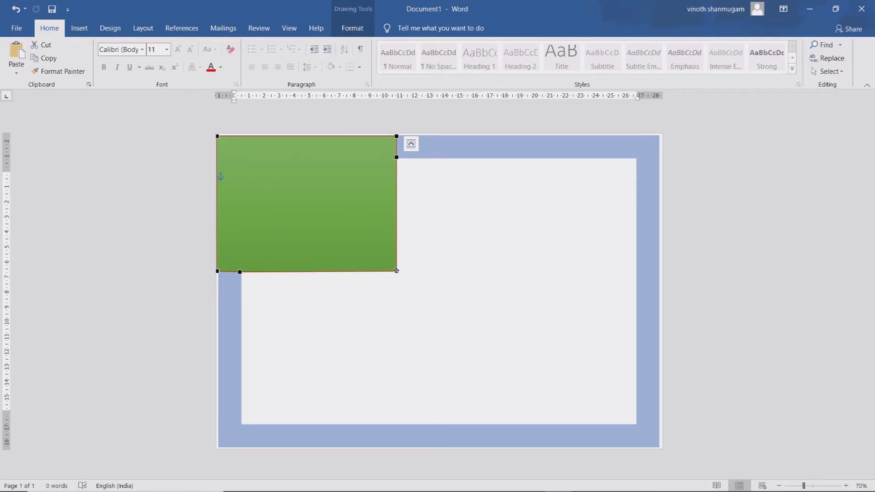
right_click(397, 271)
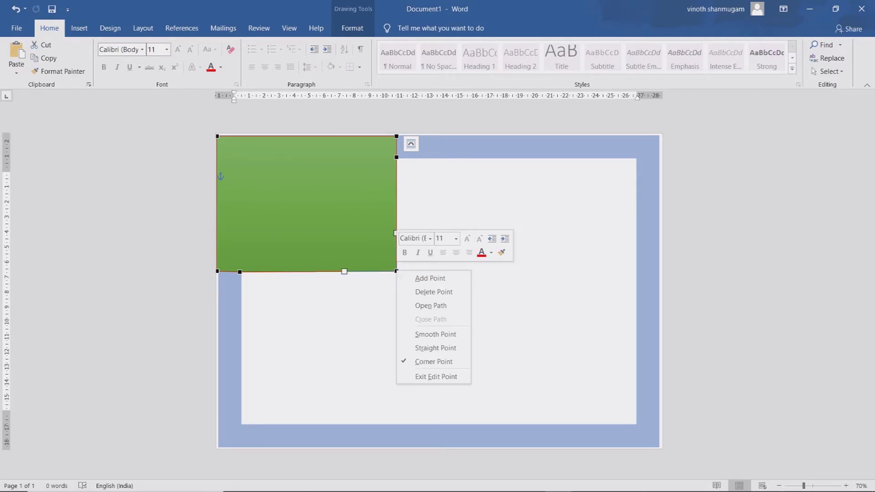
left_click(416, 292)
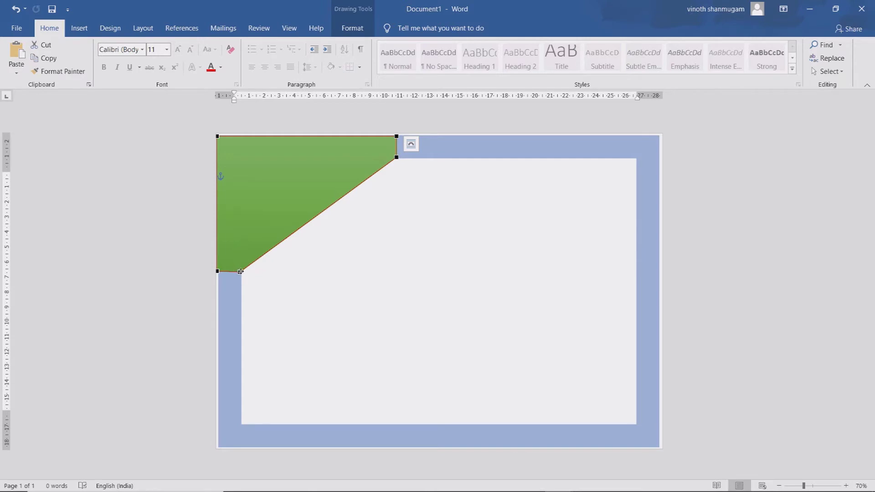
- Bend the green shape's diagonal edge into a rounded curve following the frame's inner corner, and align its lower inner point with the left band
left_click(397, 156)
left_click_drag(344, 195, 215, 159)
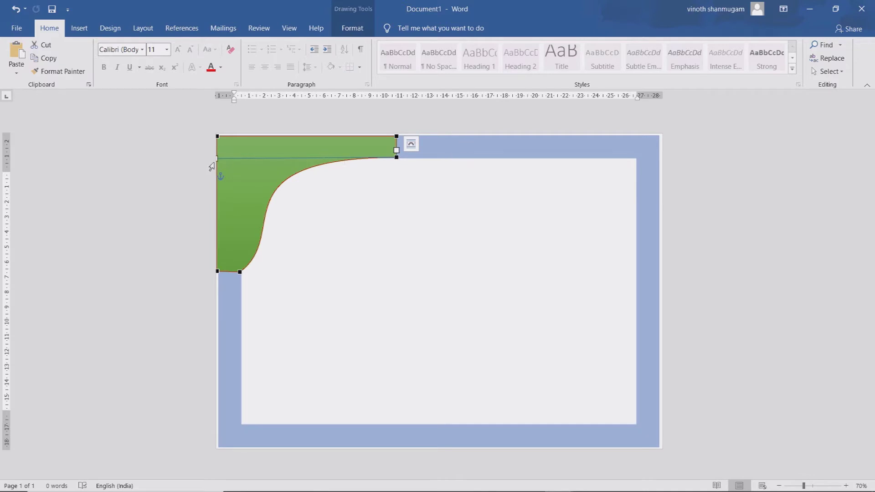
left_click(239, 271)
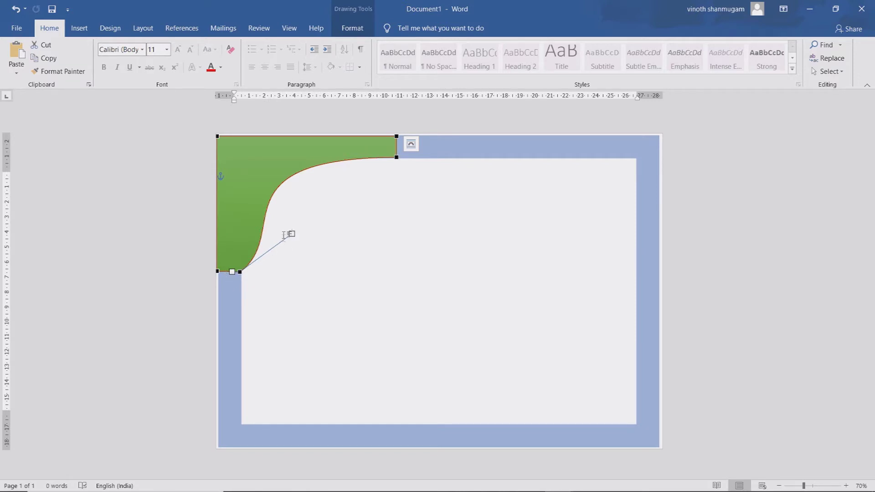
left_click_drag(292, 234, 243, 137)
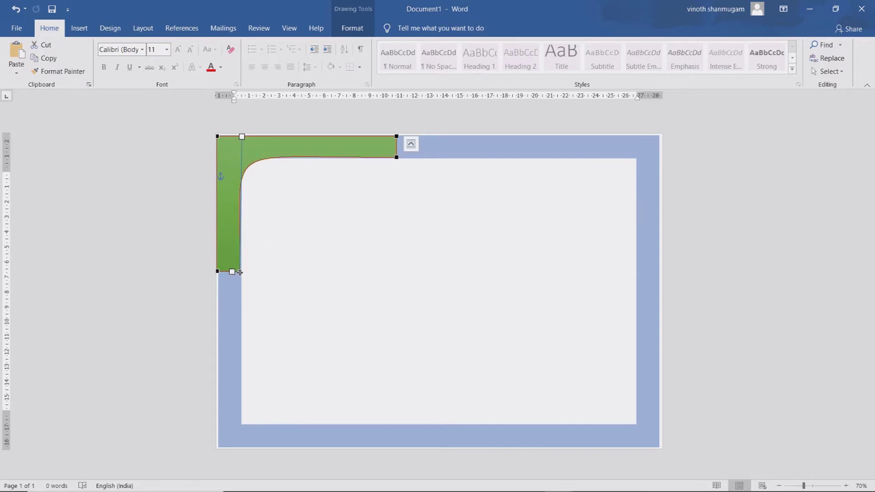
left_click_drag(240, 272, 241, 272)
left_click(326, 276)
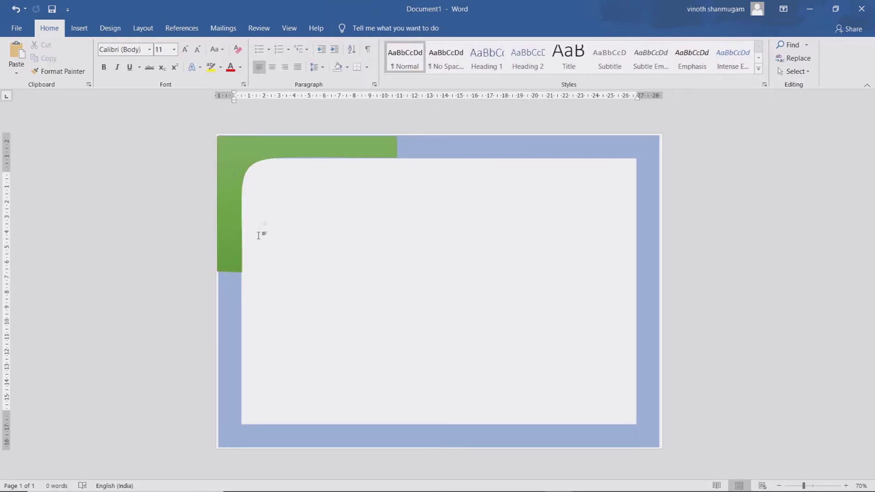
- Remove the outline from the curved green corner shape
left_click(234, 163)
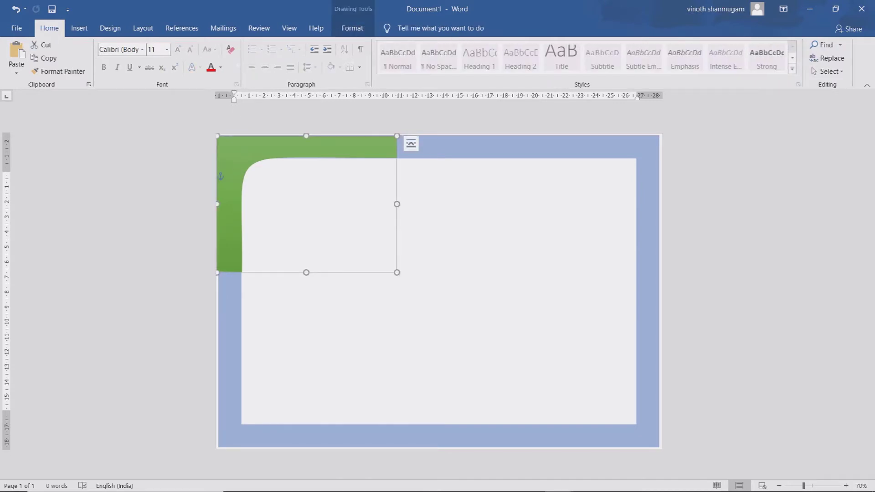
double_click(232, 157)
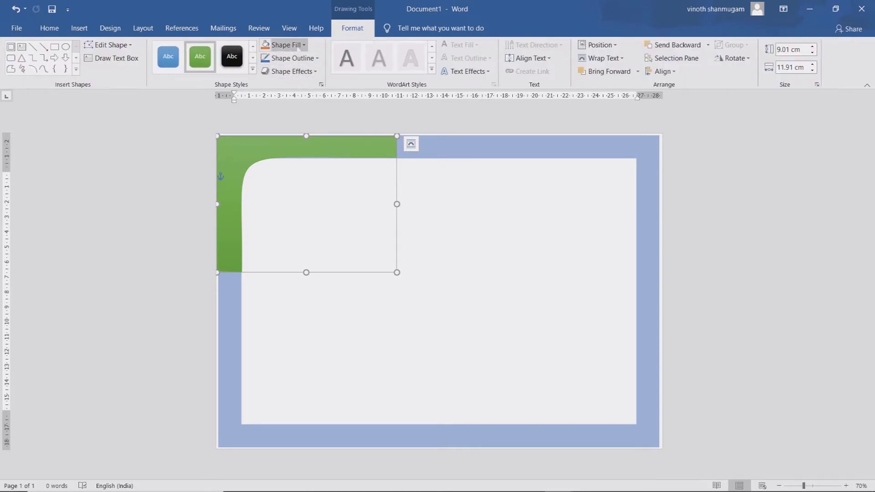
left_click(317, 59)
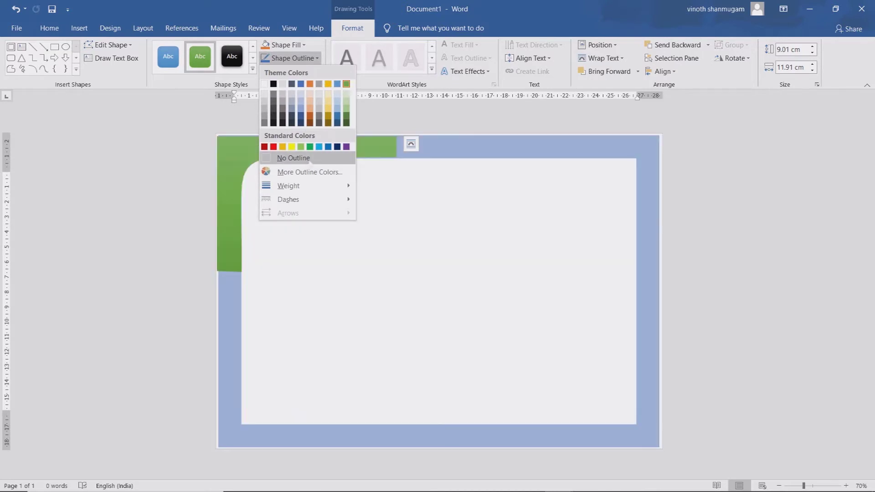
left_click(293, 158)
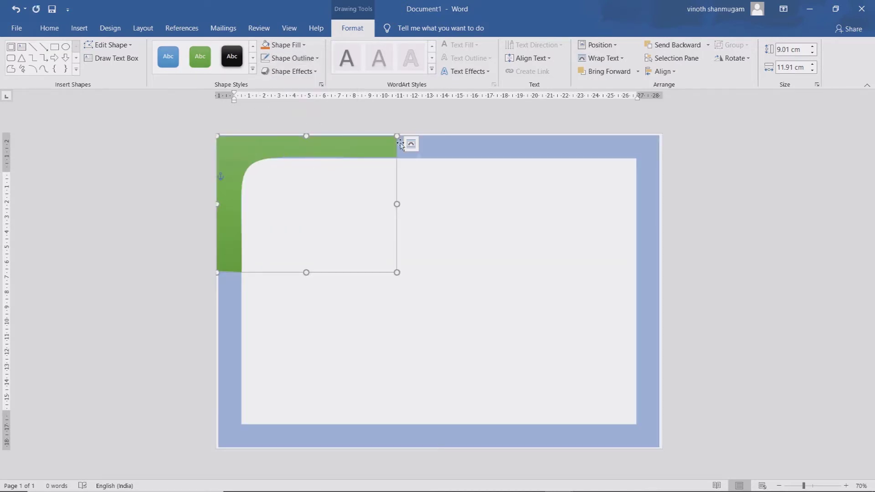
- Remove the outline from the blue frame and deselect it
left_click(465, 149)
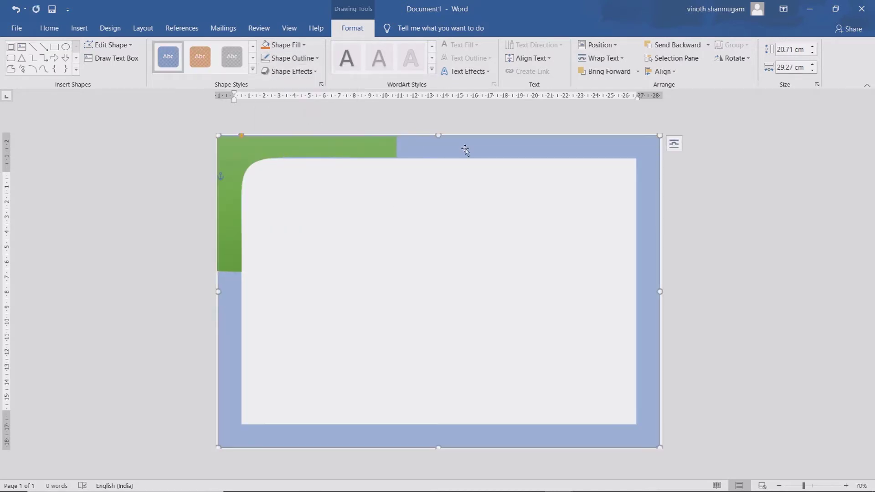
left_click(318, 58)
left_click(293, 157)
left_click(384, 211)
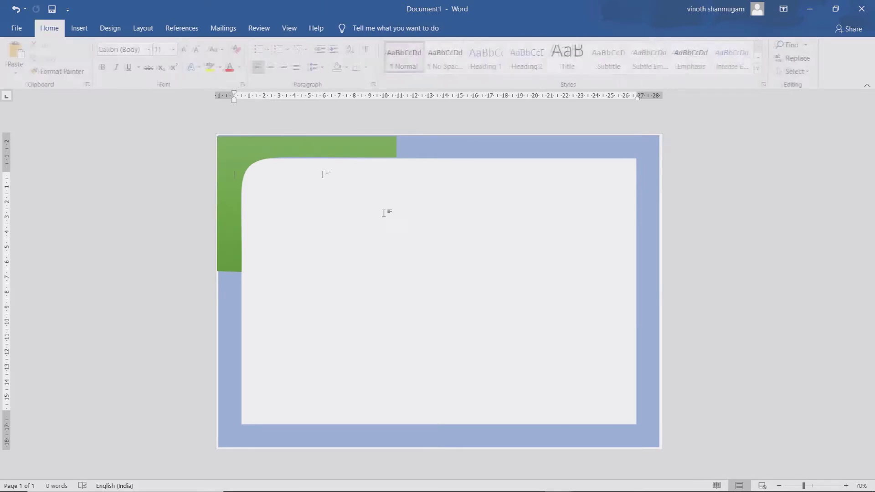
- Duplicate the green corner shape and move the copy near the frame's lower-right corner
left_click(312, 152)
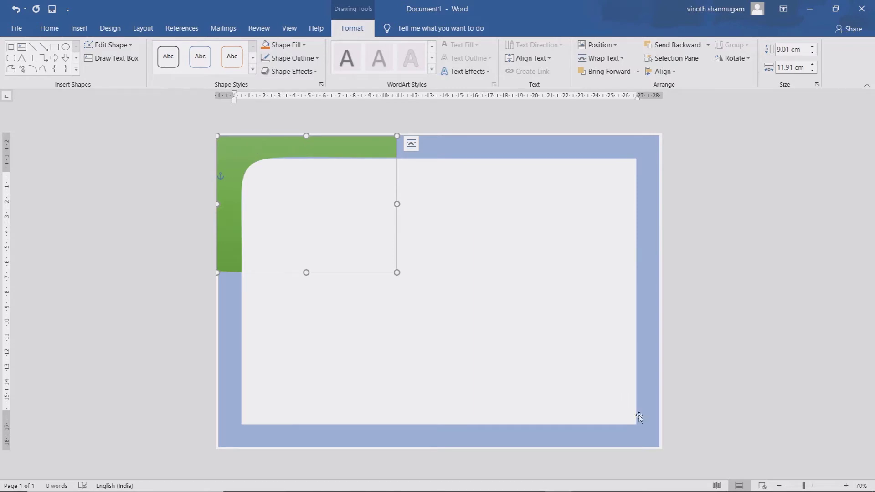
left_click(650, 432)
key("ctrl+v")
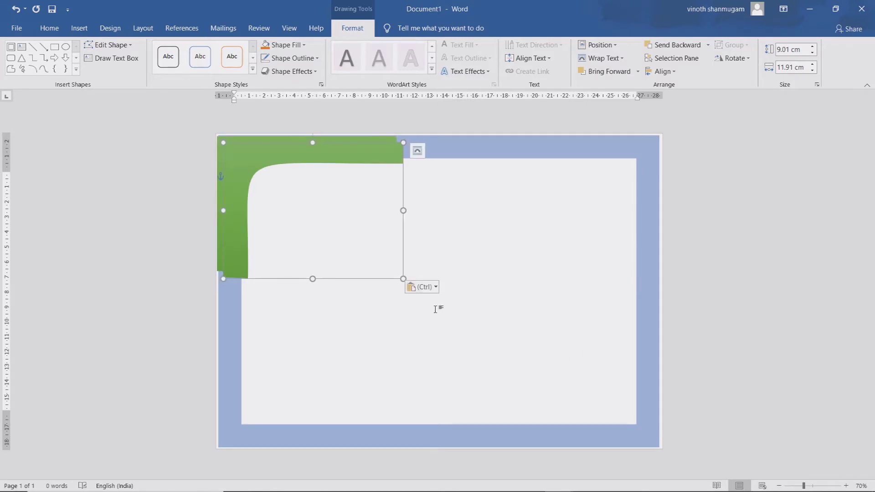
left_click_drag(299, 152, 547, 331)
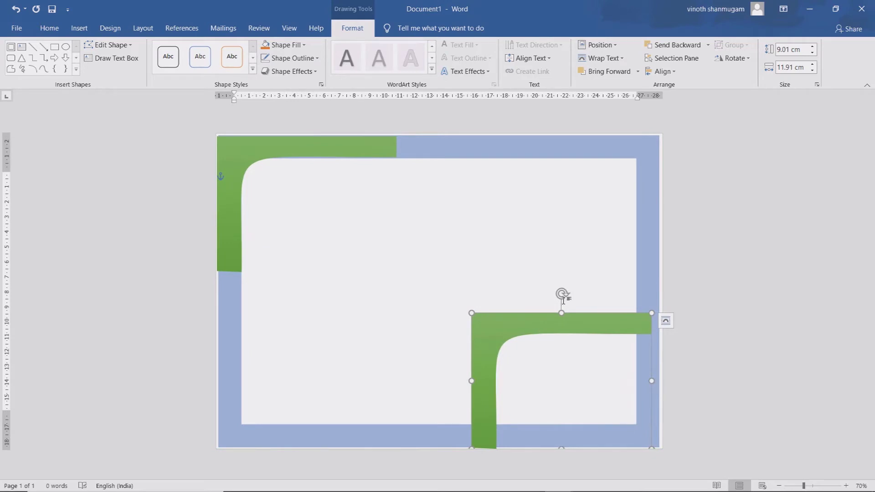
- Rotate the copied green shape by 180 degrees, fit it to the frame's lower-right corner and deselect it
left_click_drag(561, 295, 562, 387)
left_click(586, 400)
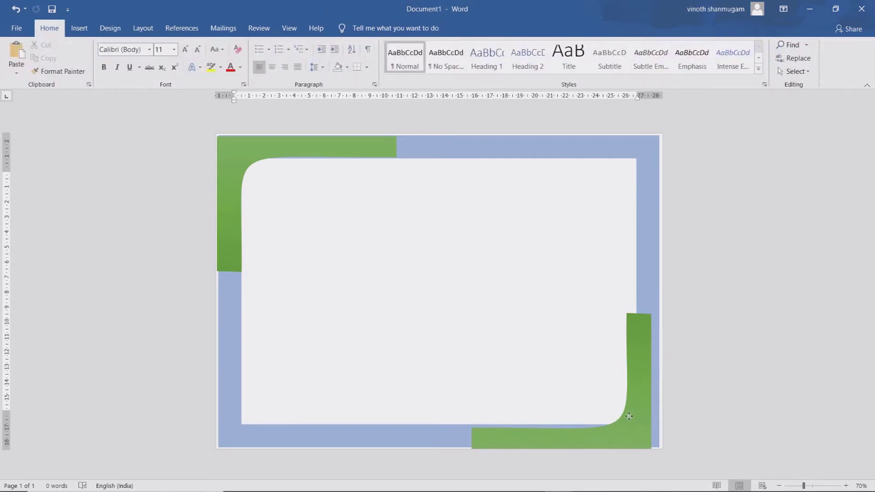
left_click(629, 418)
left_click_drag(629, 418, 636, 414)
left_click(431, 350)
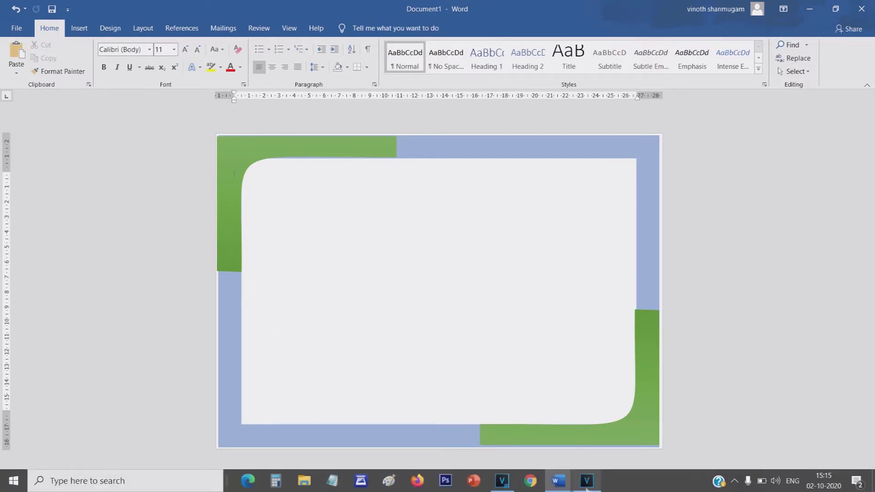
- Copy the round VJ logo from logo.docx and paste it at the start of Document1
mouse_move(559, 481)
left_click(435, 433)
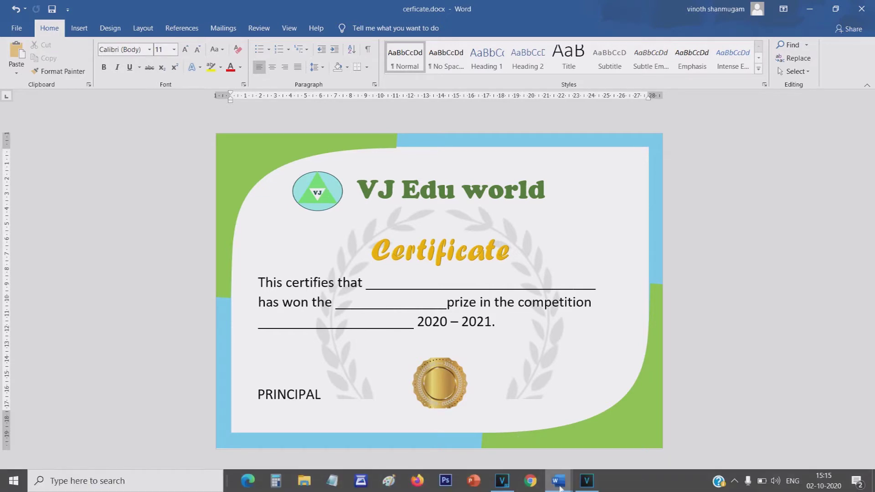
mouse_move(560, 488)
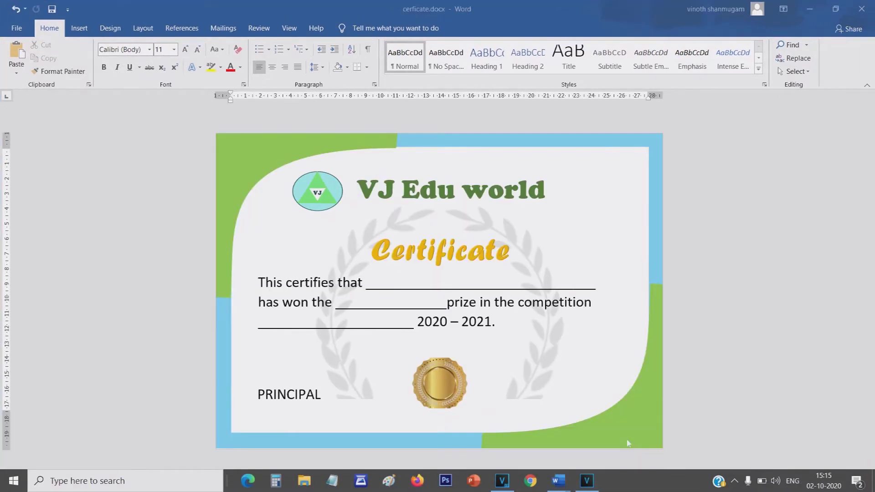
left_click(524, 431)
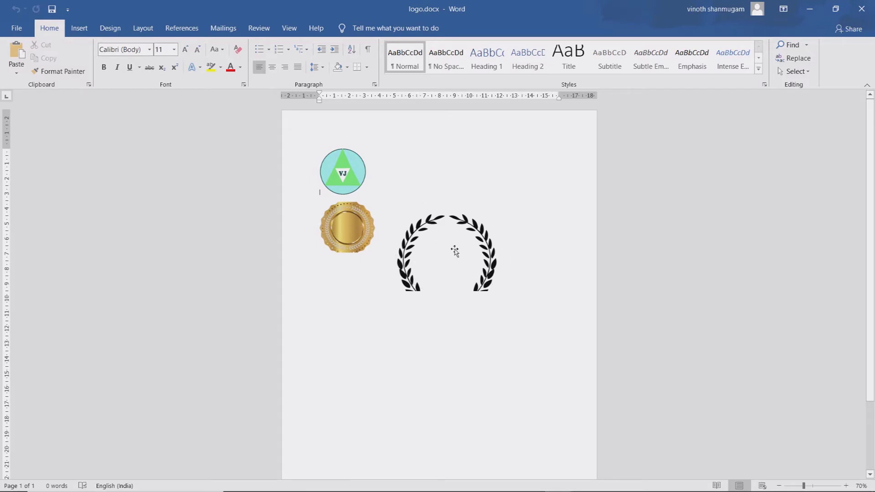
left_click(334, 172)
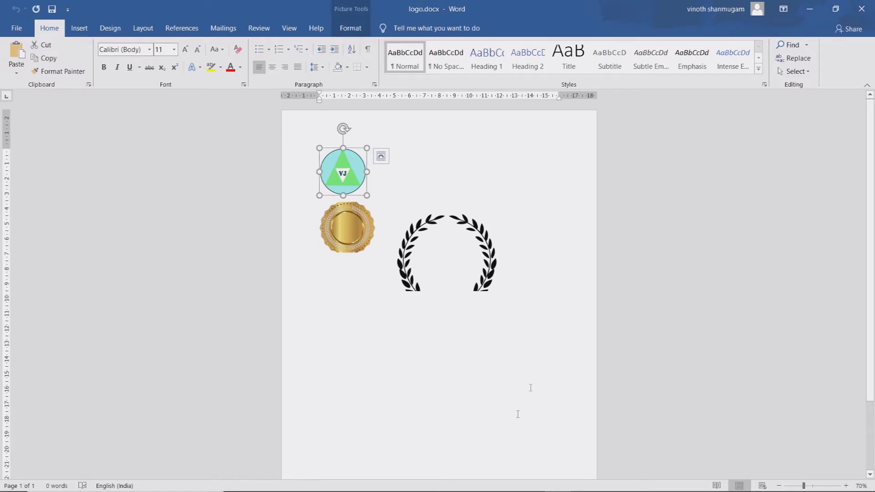
mouse_move(558, 480)
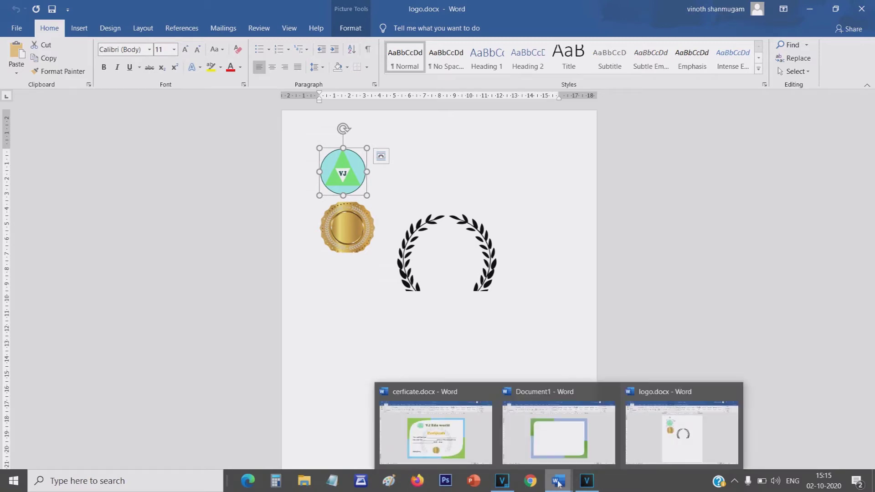
left_click(559, 433)
left_click(403, 175)
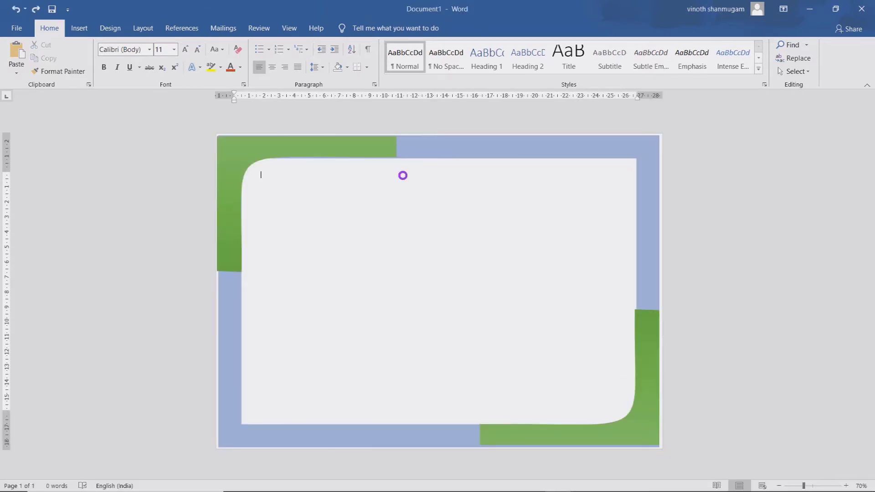
key("ctrl+v")
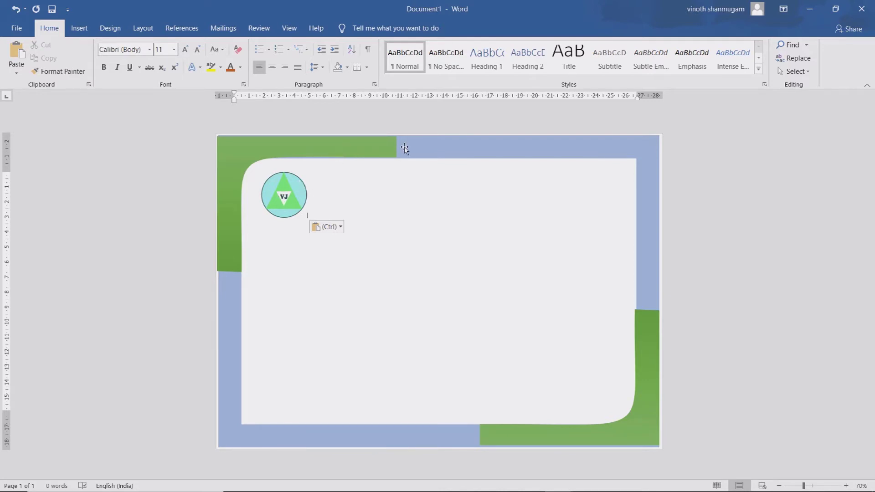
- Stretch the blue frame out to the page edges, to about 21.01 cm high and 29.84 cm wide
left_click(431, 152)
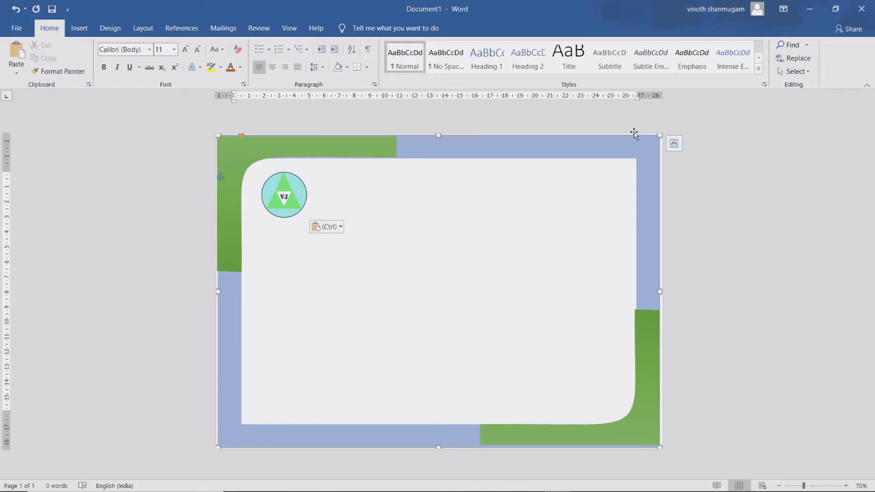
double_click(507, 212)
left_click(507, 213)
left_click(442, 140)
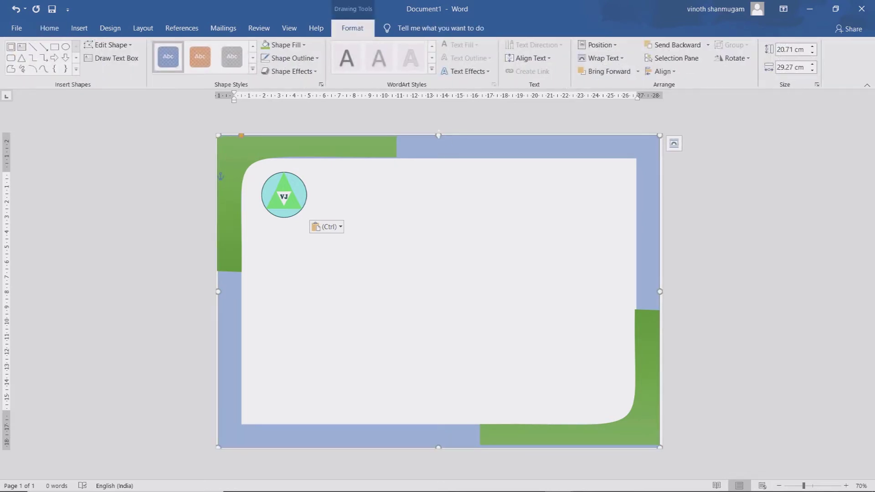
left_click_drag(437, 131, 438, 130)
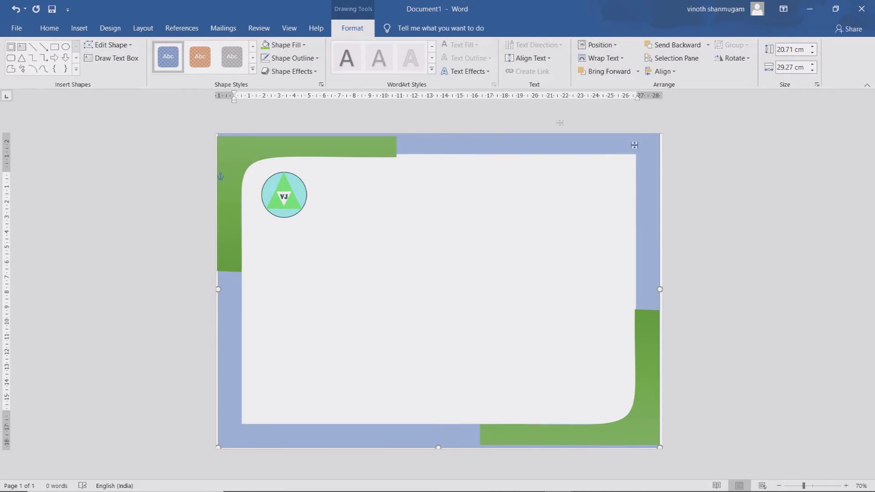
left_click_drag(660, 290, 664, 292)
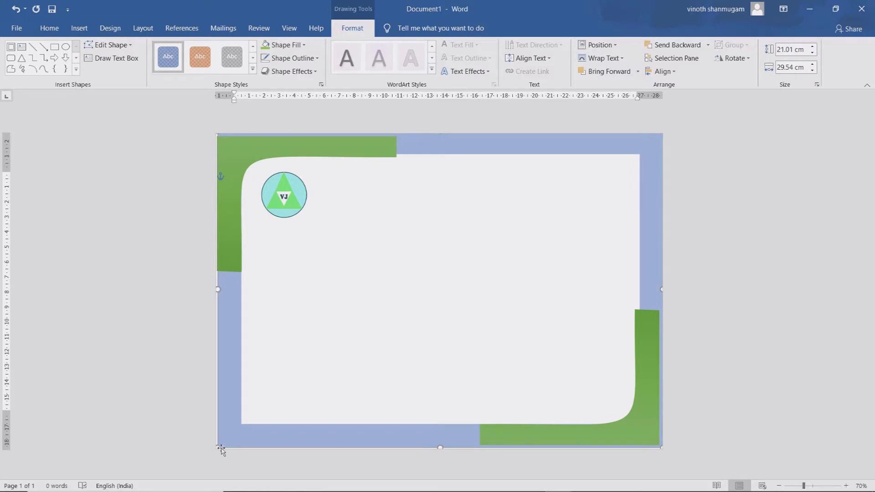
left_click_drag(216, 446, 213, 446)
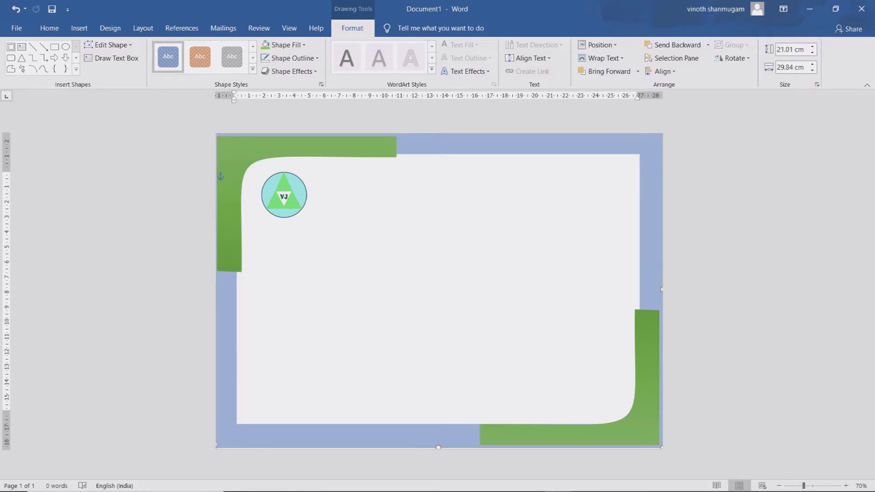
- Move the two green corner shapes outward so they sit flush with the page's upper-left and lower-right corners
left_click(245, 168)
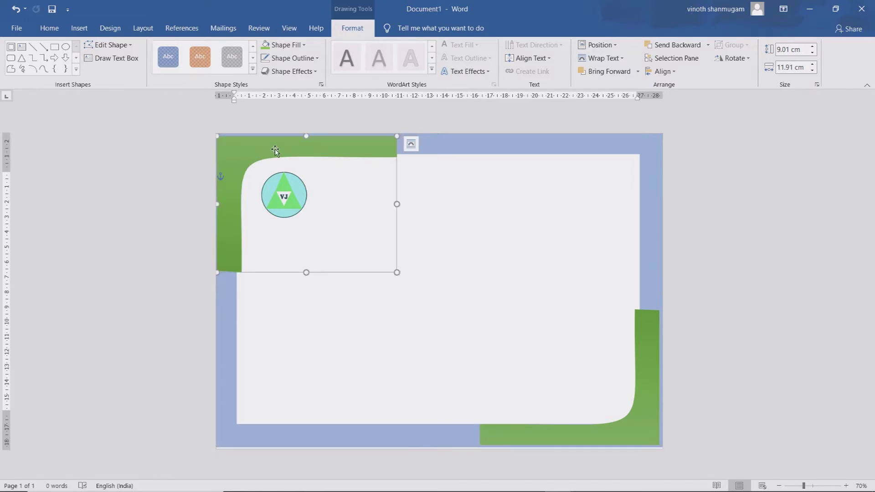
left_click_drag(276, 150, 276, 148)
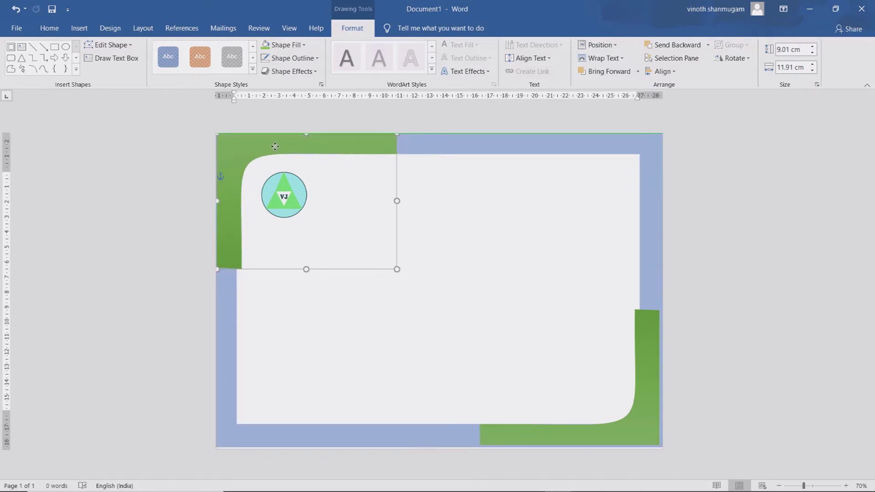
left_click(637, 407)
left_click_drag(649, 418, 652, 420)
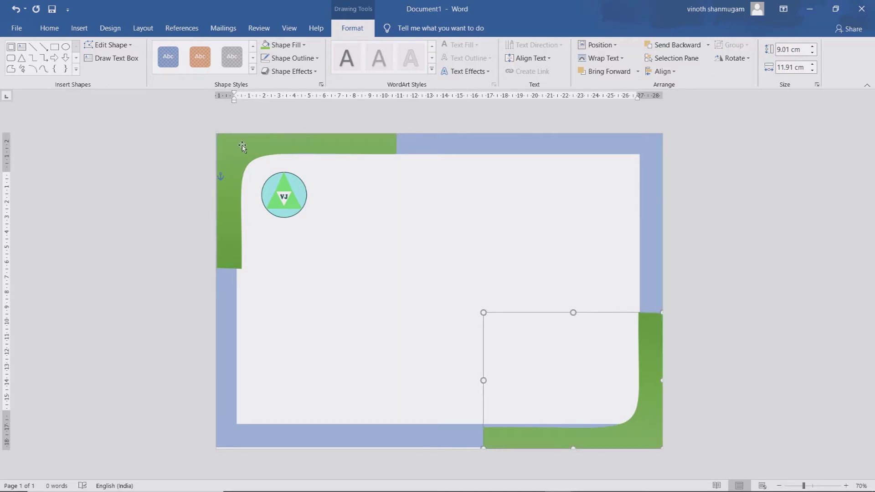
left_click_drag(238, 154, 236, 156)
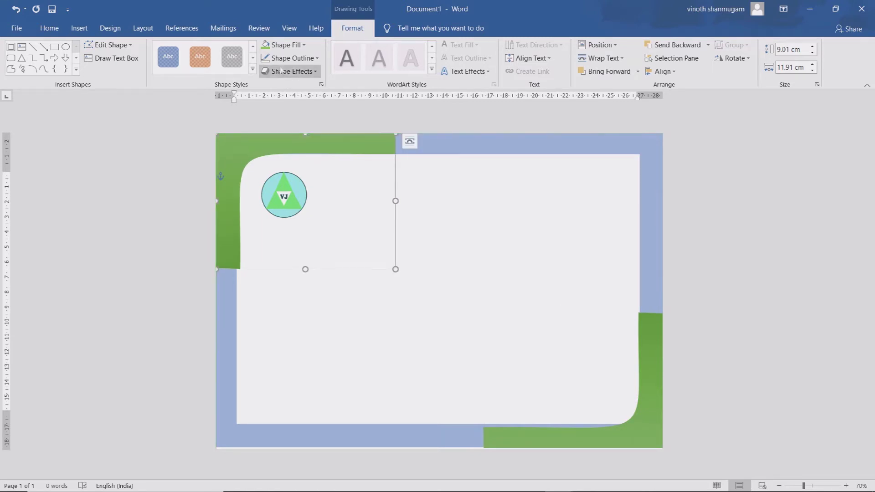
- Fill both corner shapes with the standard light green colour, nudging the lower-right one slightly upward
left_click(304, 45)
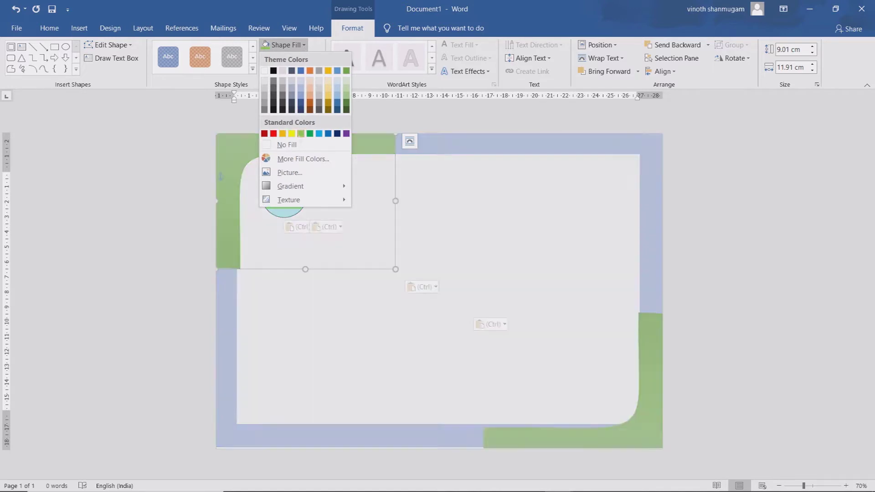
left_click(301, 133)
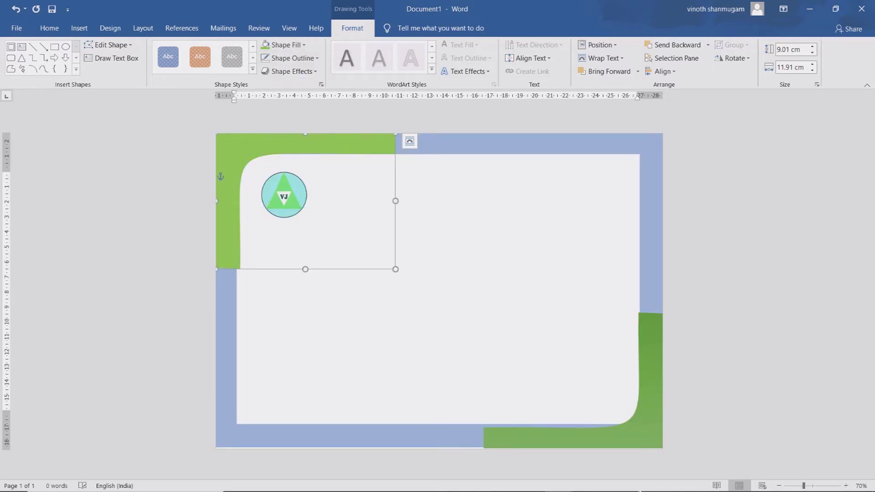
left_click_drag(642, 433, 642, 431)
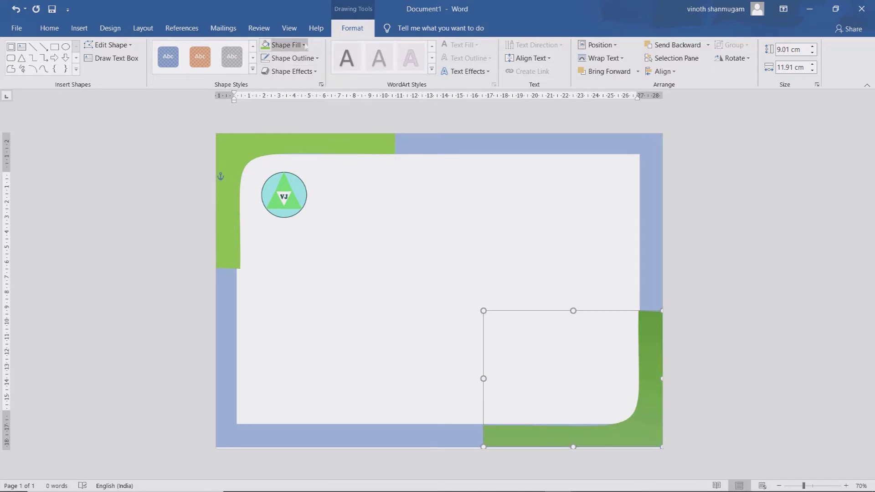
left_click(303, 44)
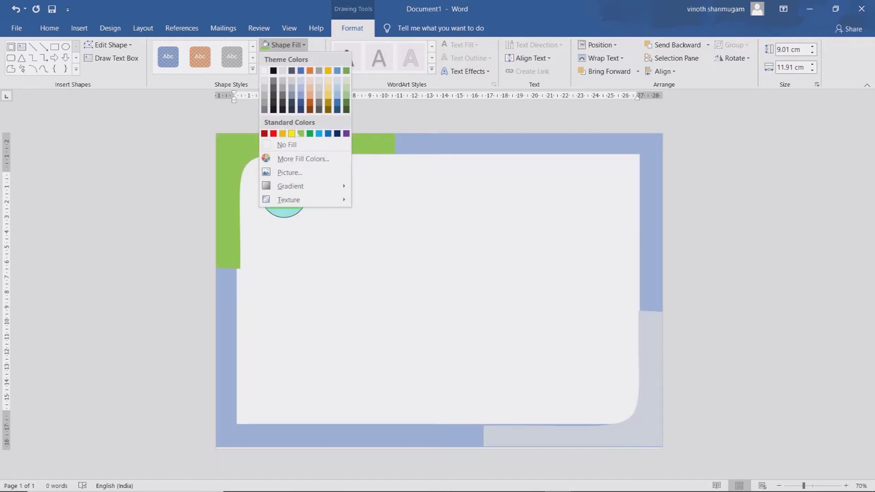
left_click(301, 134)
- Fill the rectangular frame with the standard light blue colour
left_click(453, 141)
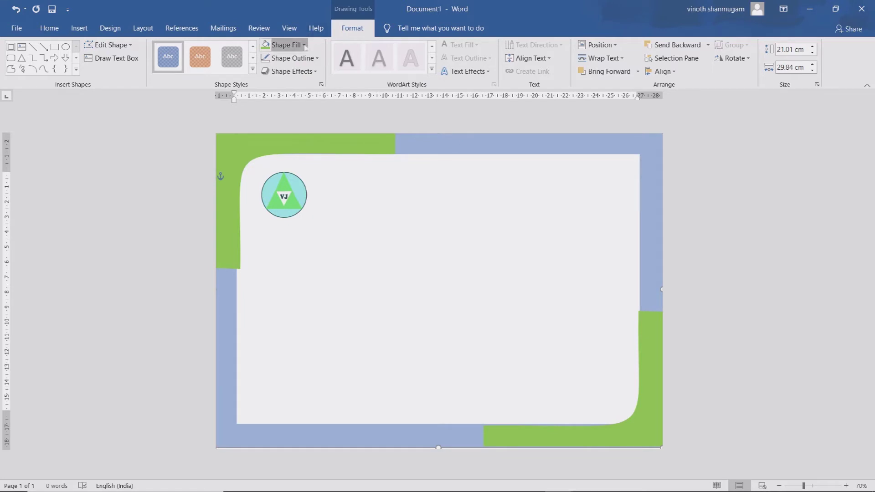
left_click(284, 45)
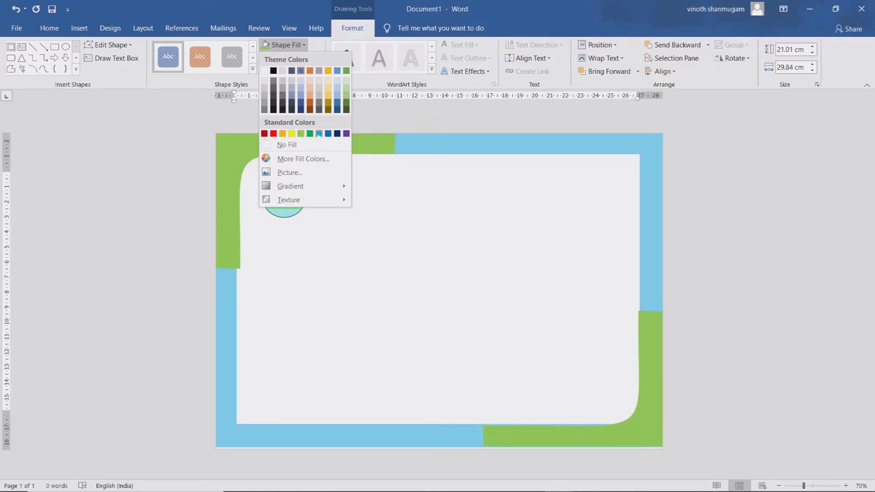
left_click(319, 133)
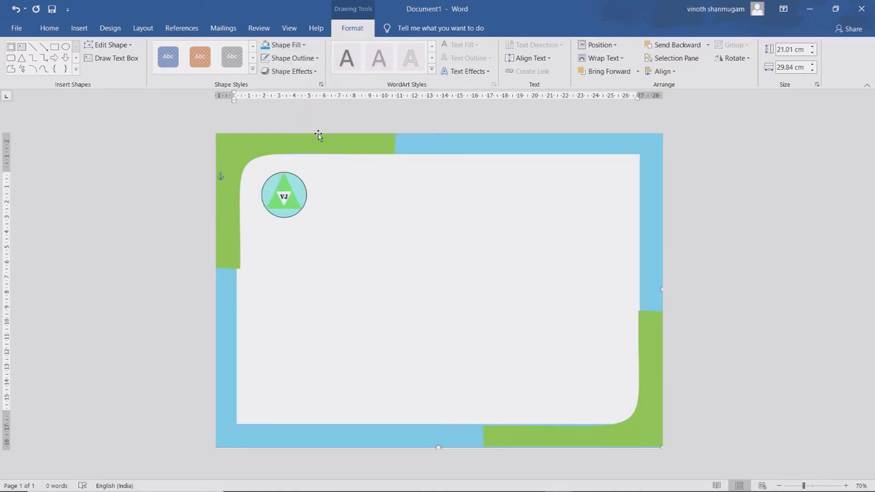
- Shrink the upper-left green corner shape to about 8.95 cm high and 11.85 cm wide, leaving no shape selected
left_click(225, 261)
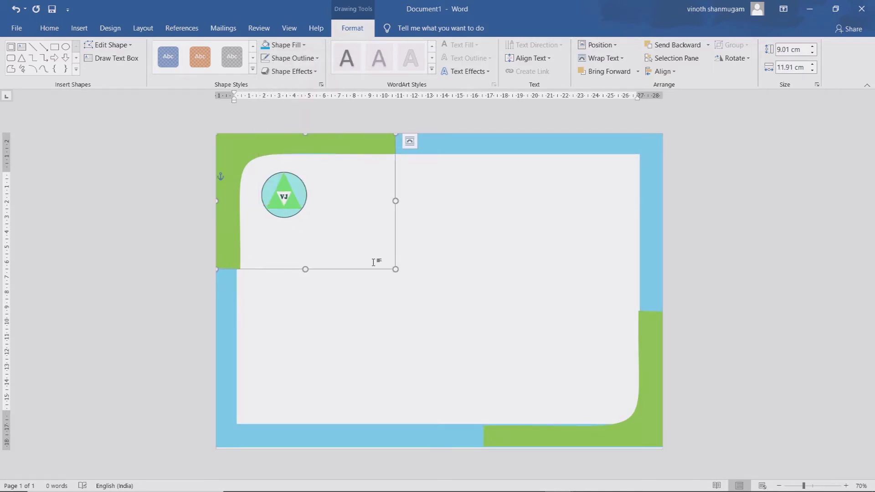
left_click_drag(396, 269, 394, 269)
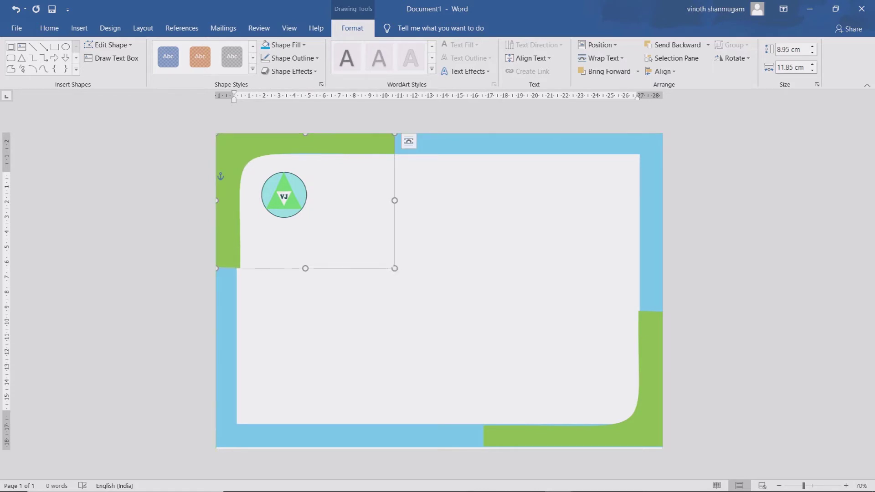
left_click(463, 263)
left_click(618, 432)
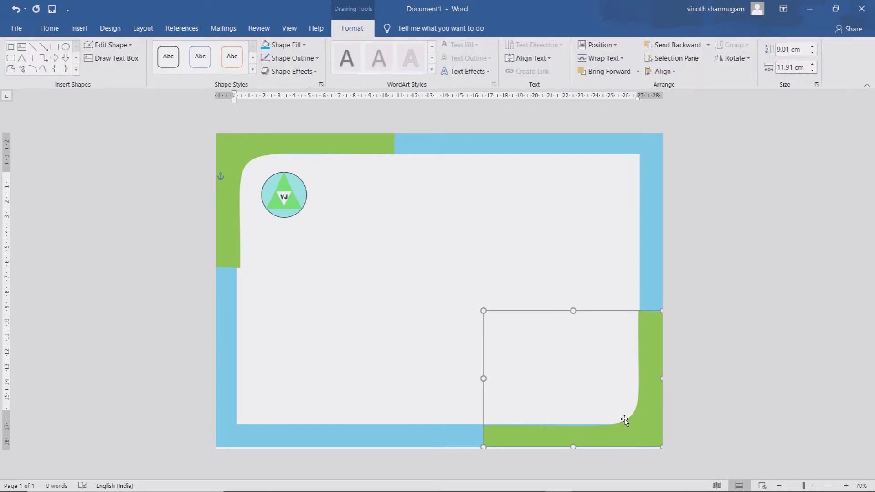
left_click(394, 272)
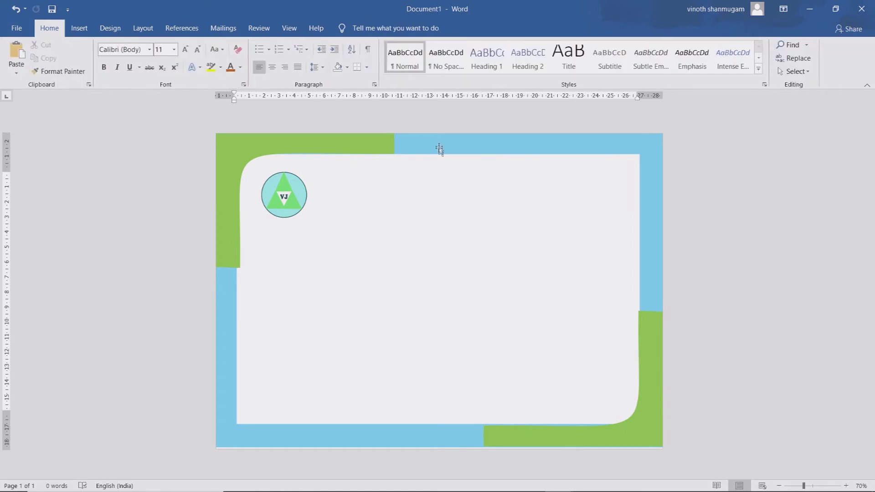
- Insert a simple text box beside the logo and replace its placeholder text with "VJ Edu World"
left_click(79, 27)
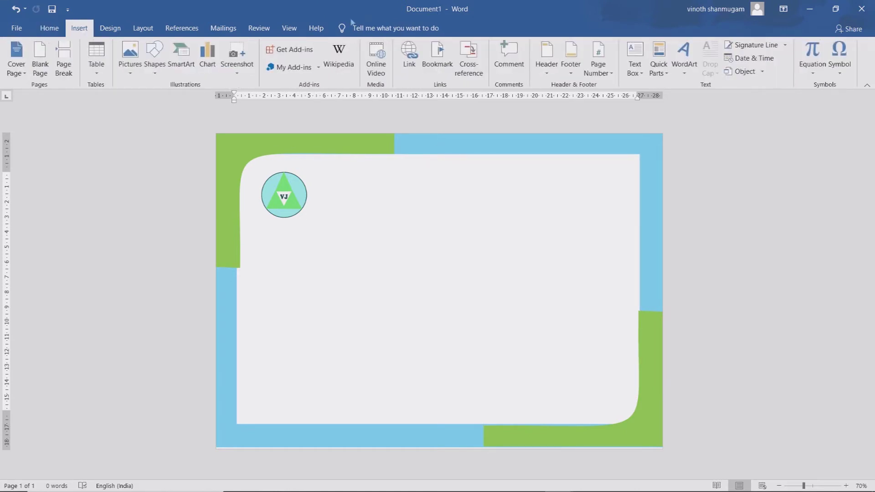
left_click(643, 74)
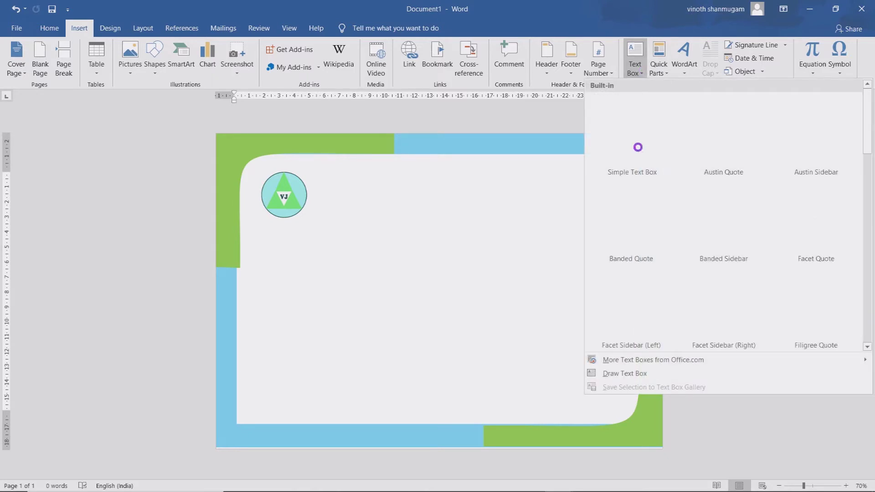
left_click(638, 147)
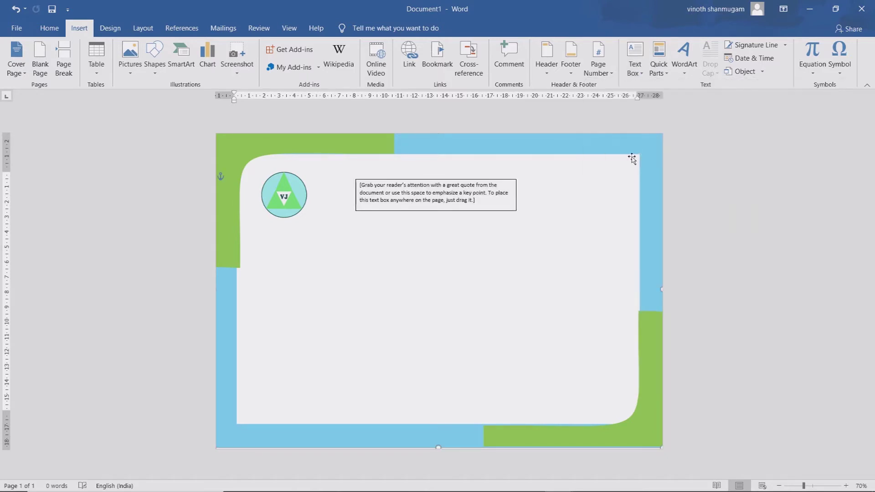
left_click(419, 201)
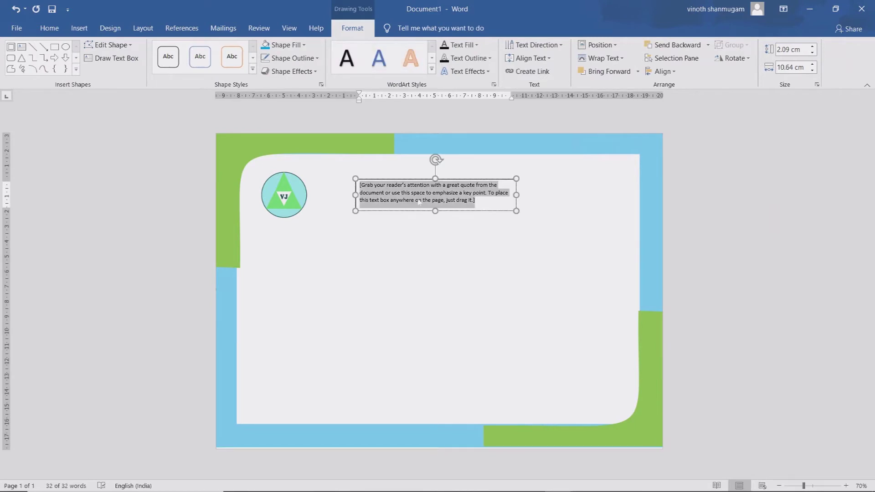
type("VJ")
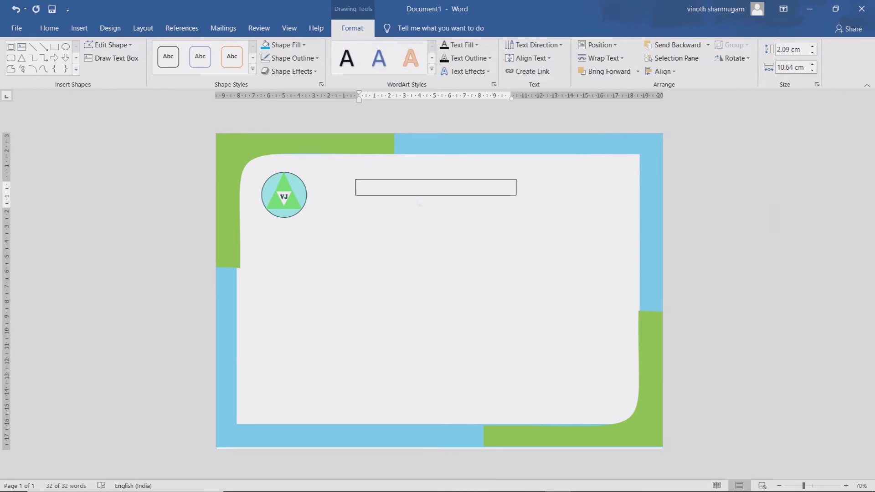
type(" Edu World")
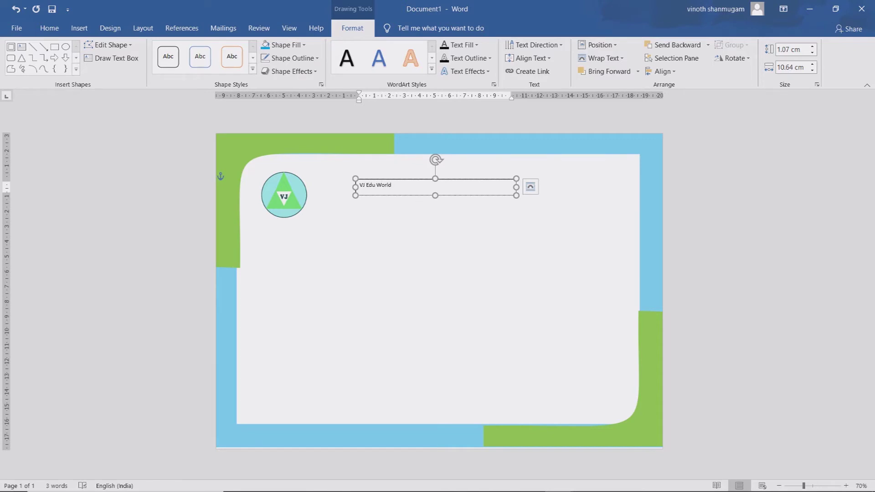
- Format the "VJ Edu World" text in Cooper Black at 48 pt and widen its text box to fit one line
key("ctrl+a")
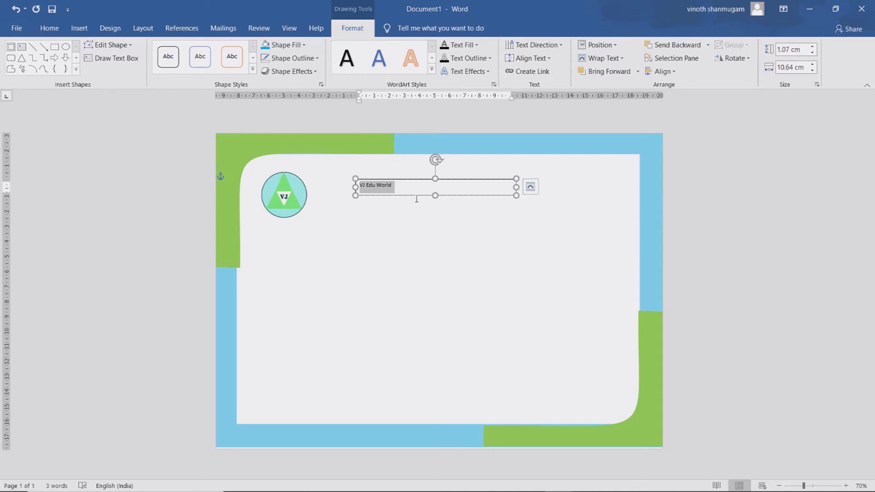
left_click(49, 29)
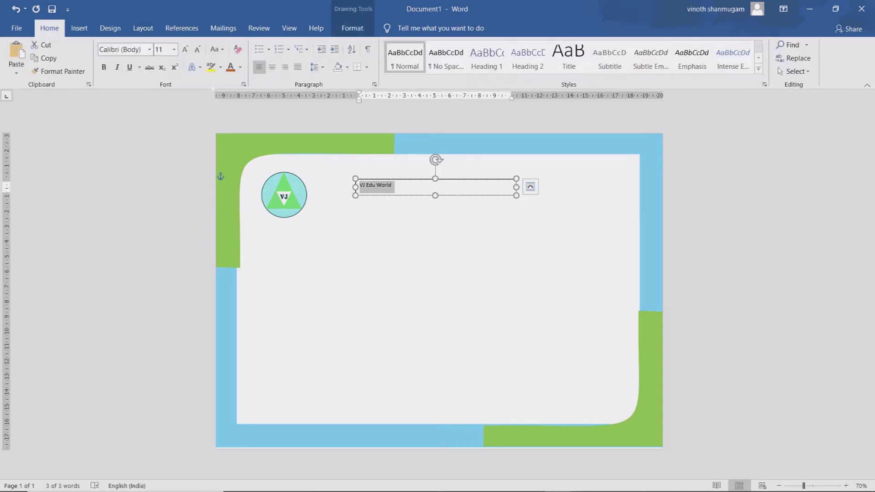
left_click(149, 50)
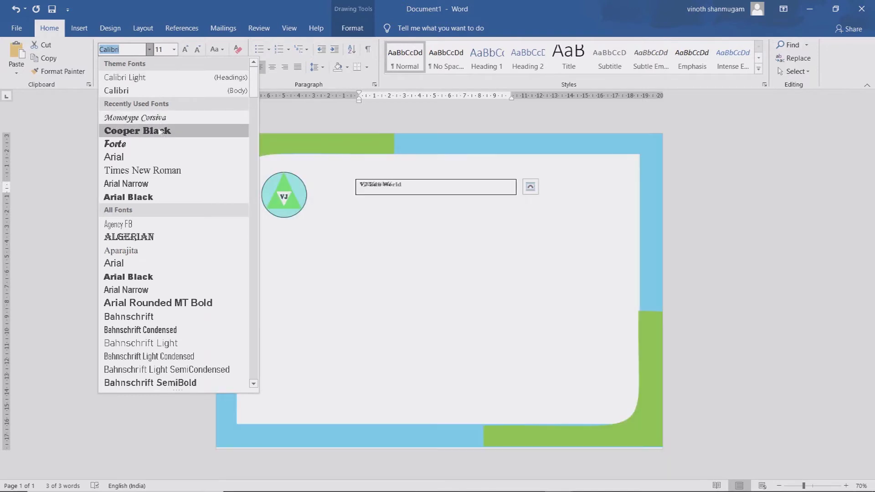
left_click(162, 132)
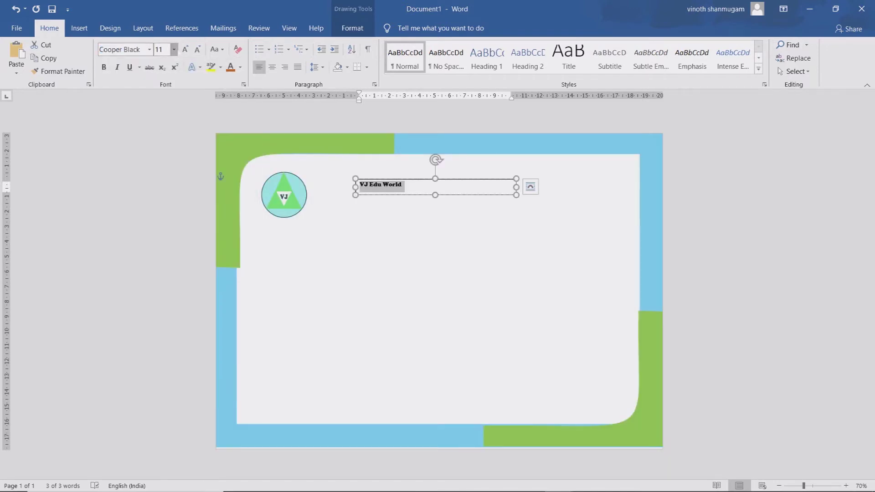
left_click(174, 49)
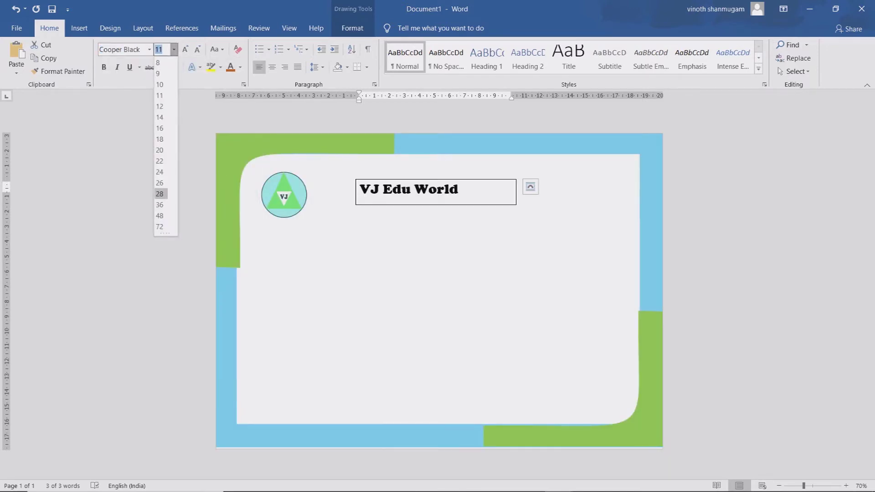
left_click(160, 215)
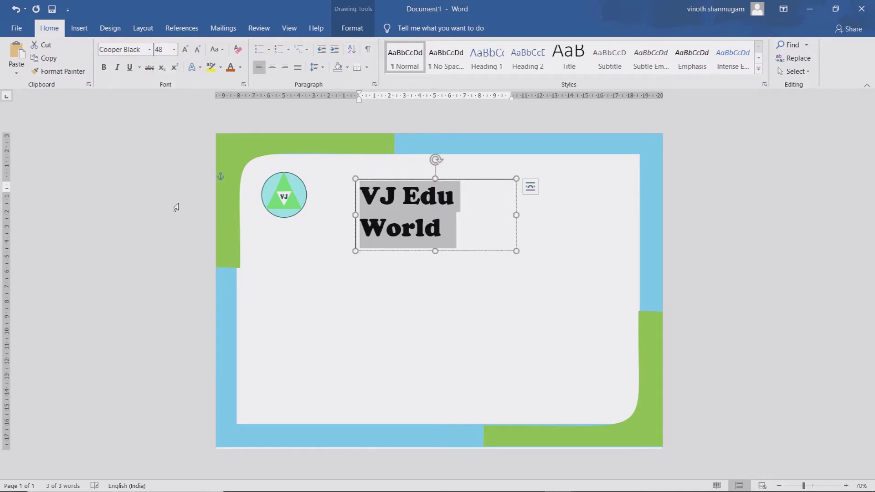
left_click_drag(516, 216, 591, 199)
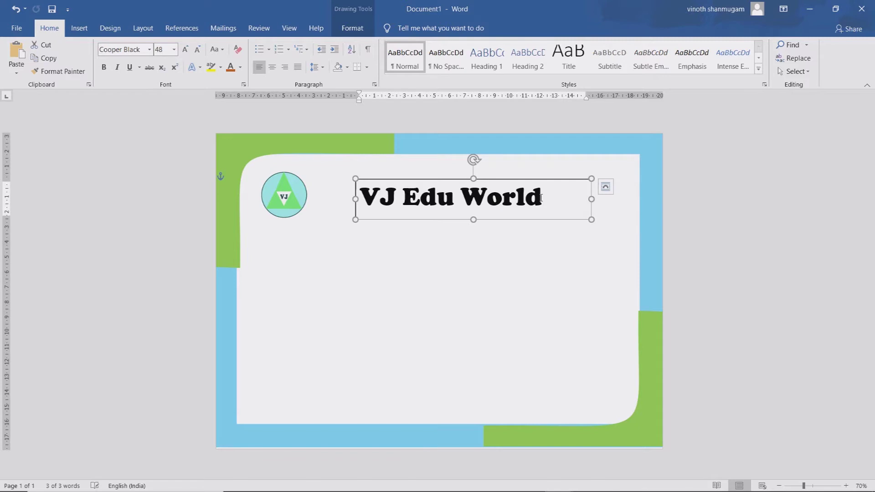
- Enlarge the "VJ Edu World" heading to 55 pt and shift its text box slightly up and to the left
triple_click(540, 198)
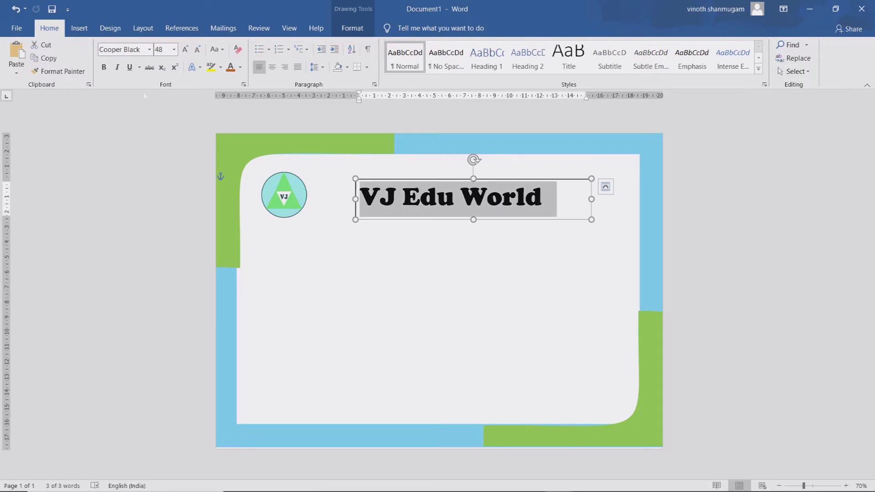
left_click(173, 49)
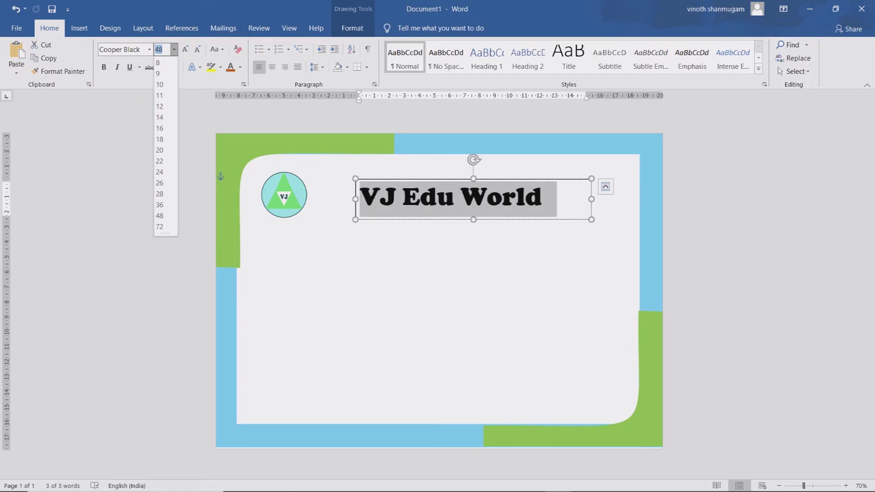
type("55")
key("Return")
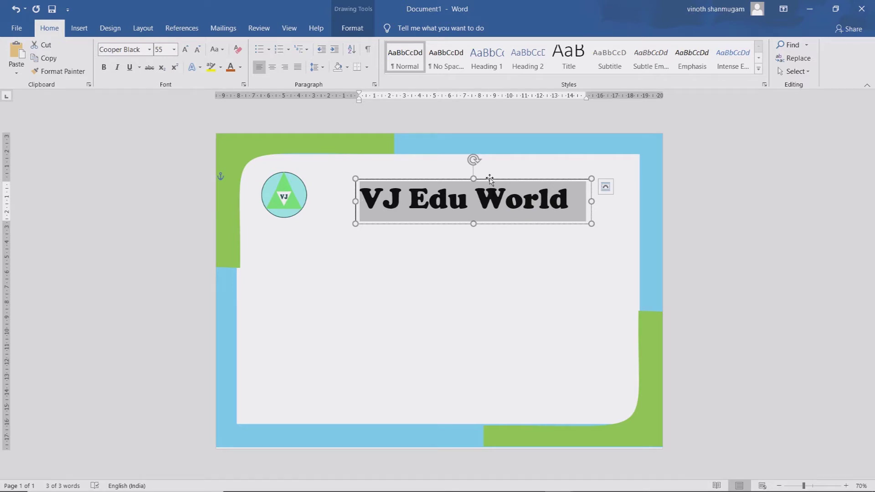
left_click_drag(489, 179, 472, 172)
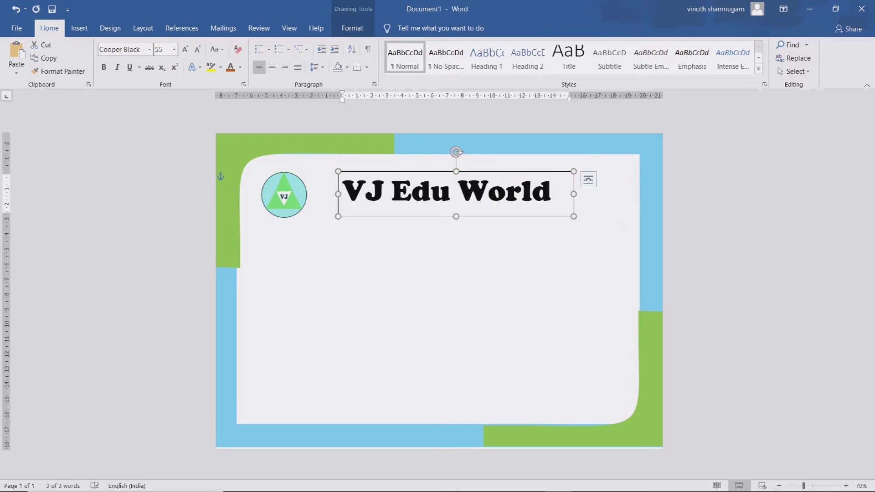
- Colour the "VJ Edu World" heading with the standard light blue, leaving the text box deselected
left_click(474, 187)
triple_click(474, 194)
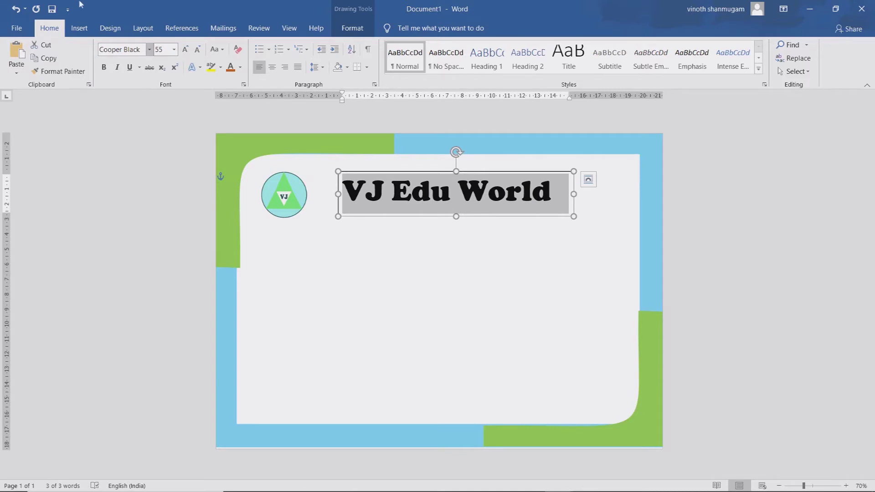
left_click(240, 67)
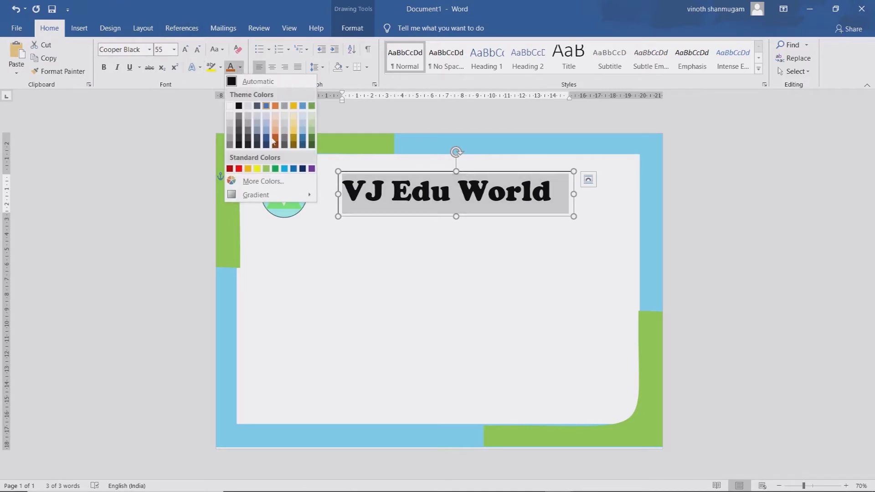
left_click(284, 168)
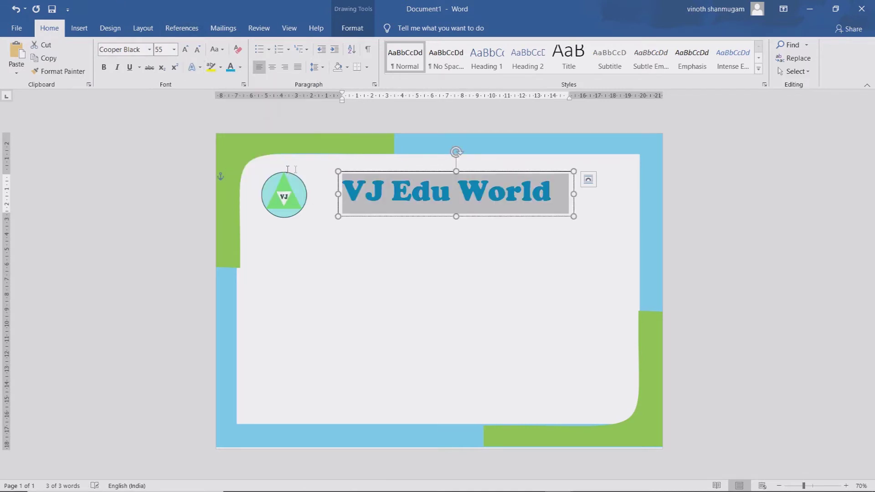
left_click(453, 313)
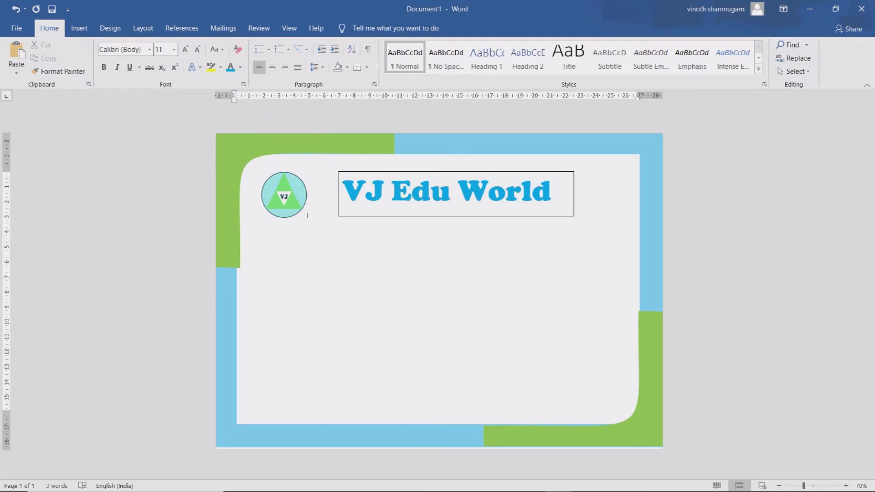
- Insert a simple text box, place it below the heading and replace its placeholder text with "Certificate"
left_click(79, 28)
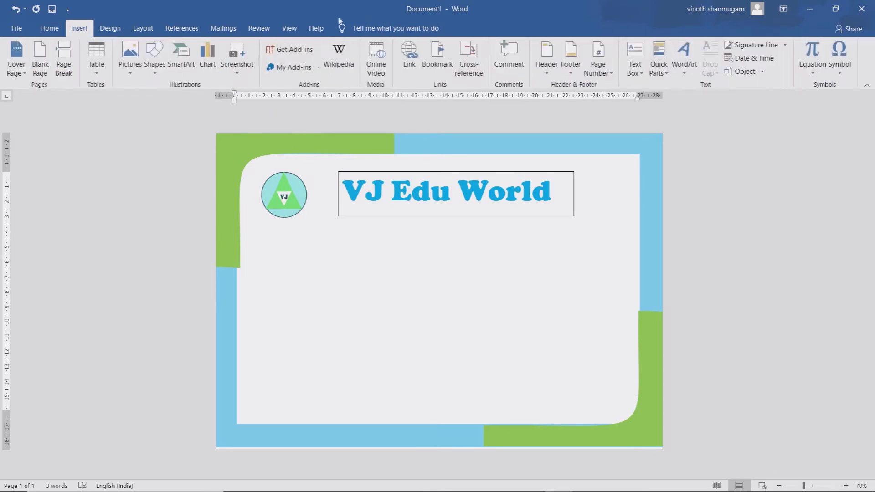
left_click(634, 59)
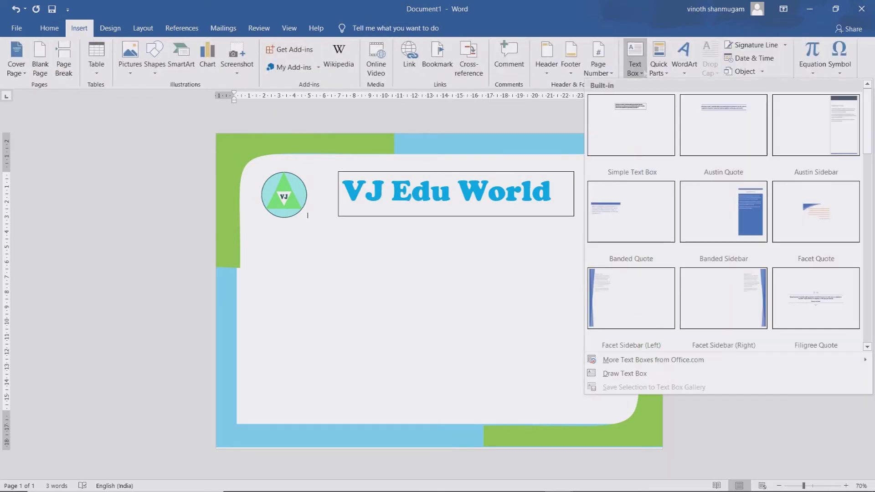
left_click(644, 129)
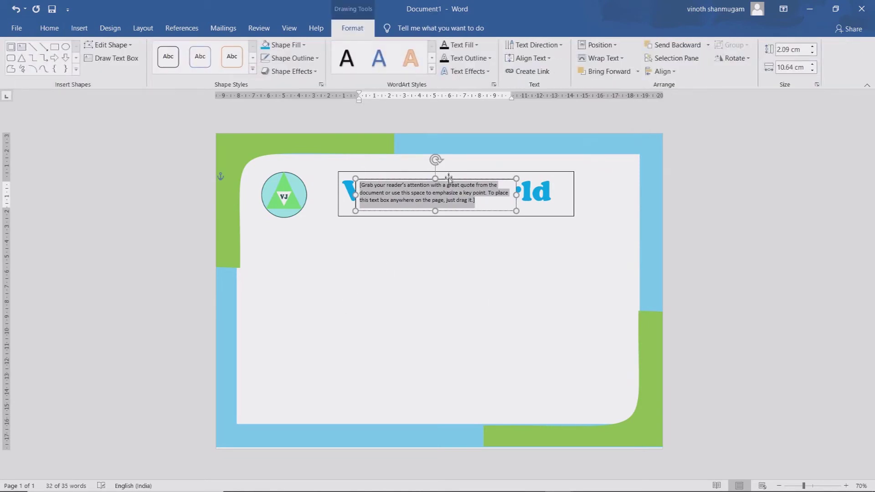
left_click_drag(447, 179, 447, 226)
left_click(450, 246)
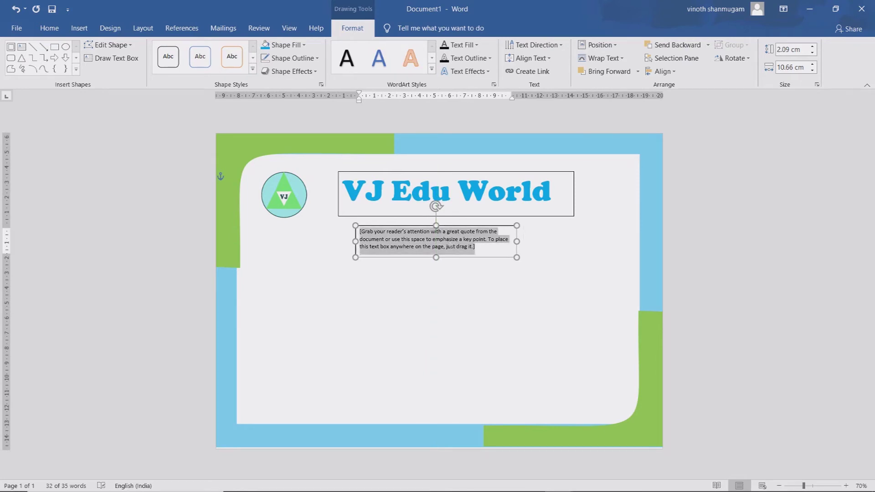
type("Certi")
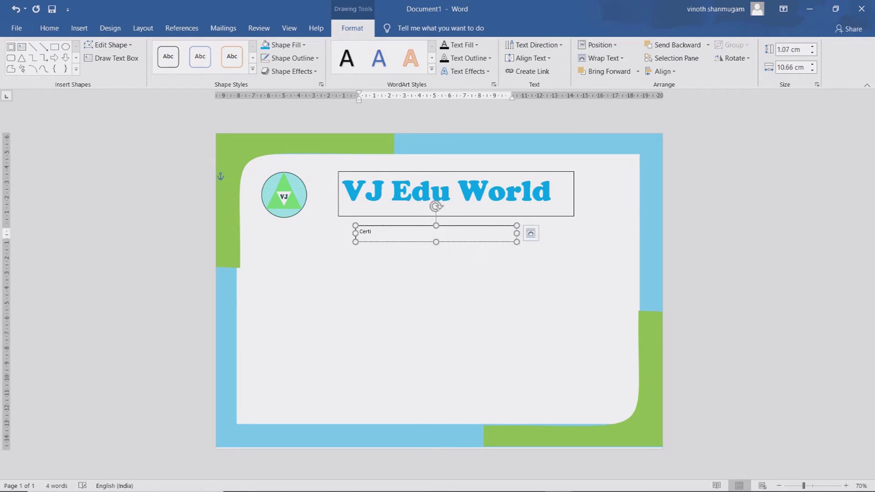
type("ficate")
- Format the "Certificate" text in Monotype Corsiva at 36 pt with a dark orange theme colour
key("ctrl+a")
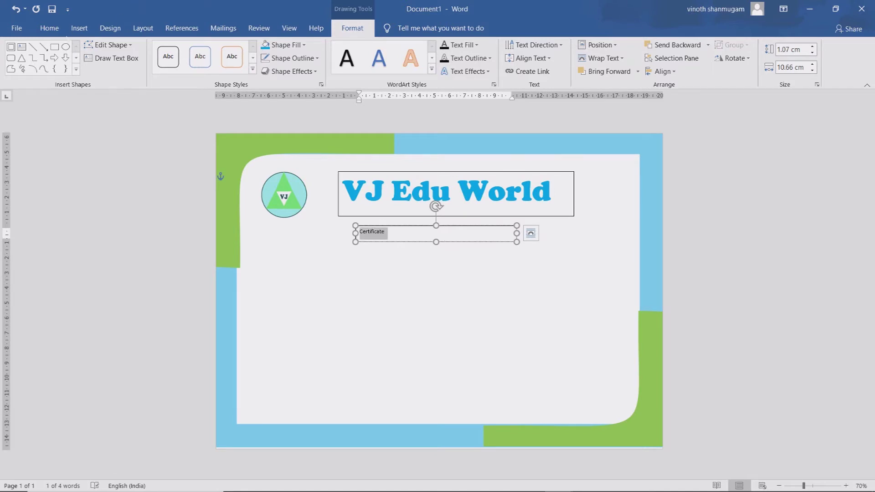
left_click(49, 28)
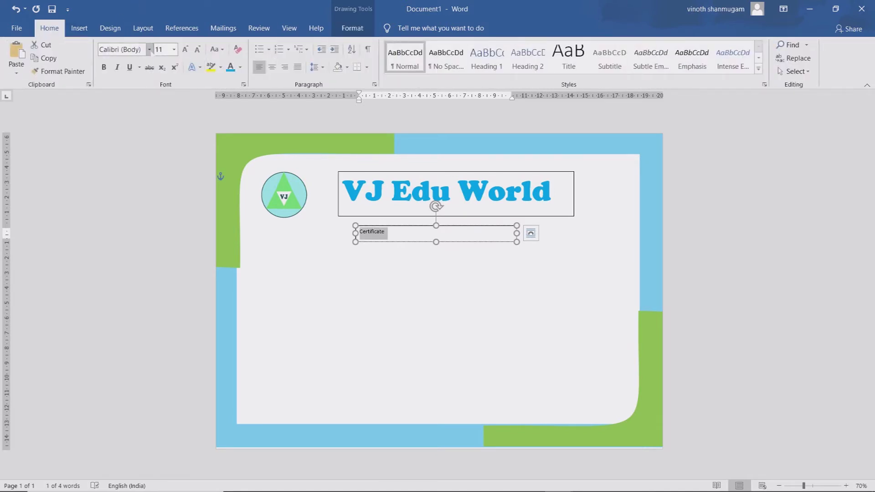
left_click(149, 49)
left_click(147, 133)
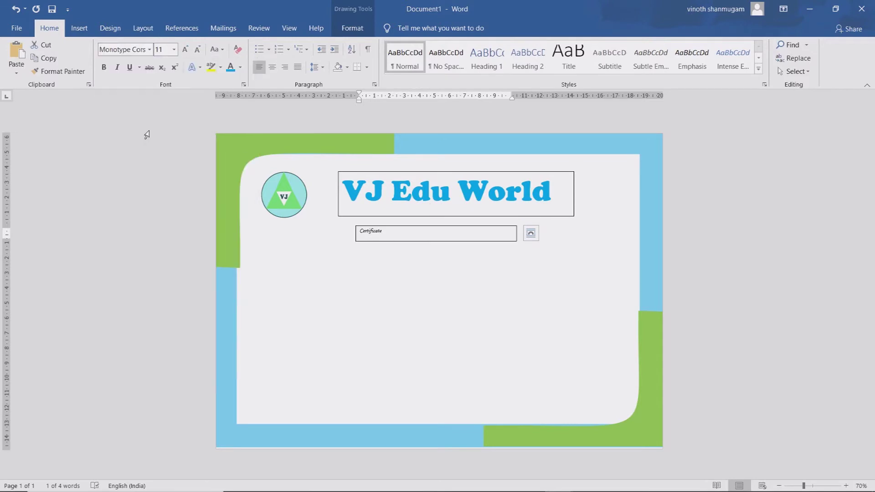
left_click(174, 49)
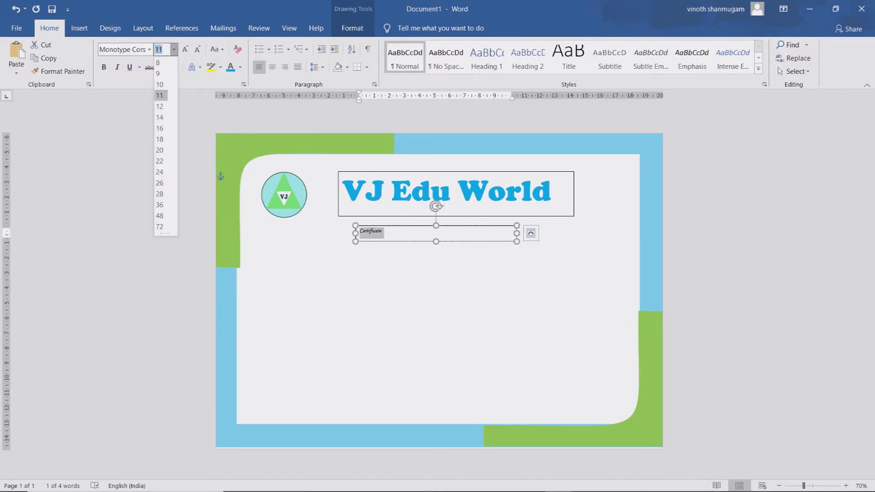
left_click(161, 206)
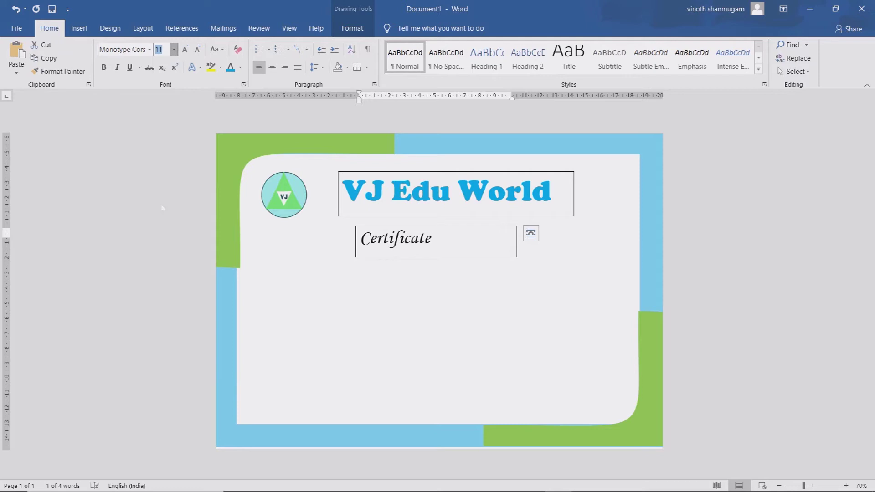
left_click(240, 67)
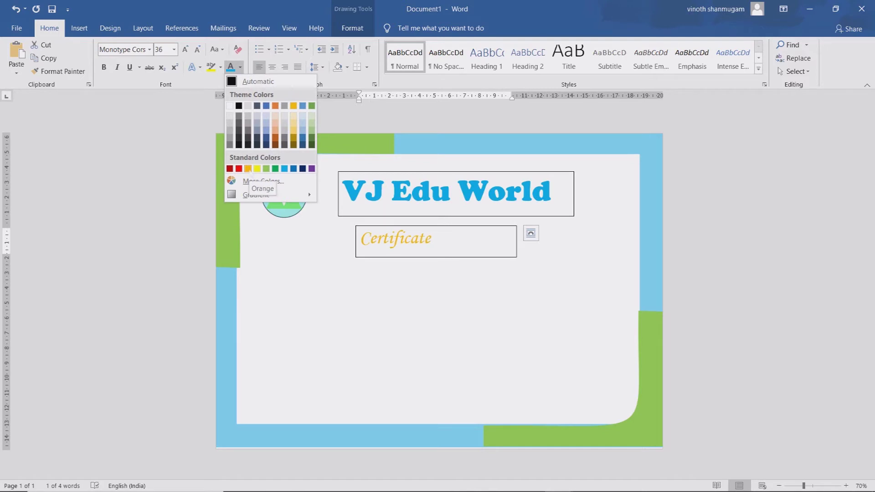
left_click(276, 143)
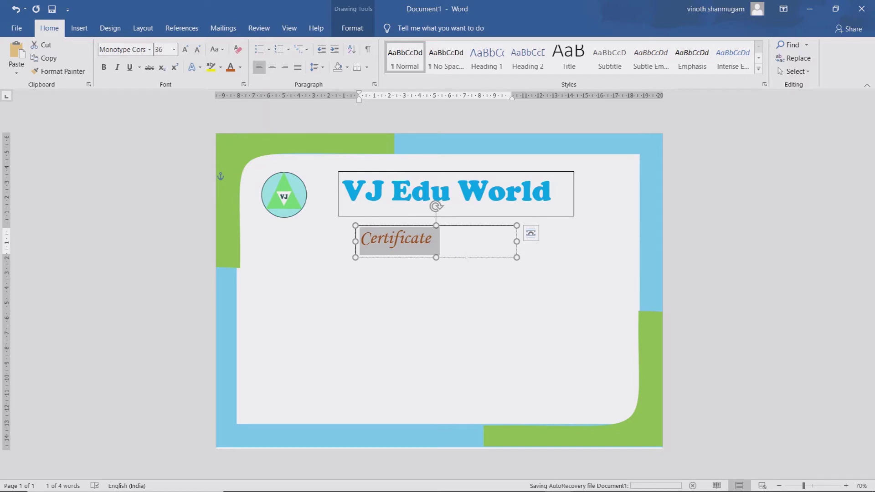
- Make the "Certificate" text bold and nudge its text box slightly to the right
key("Right")
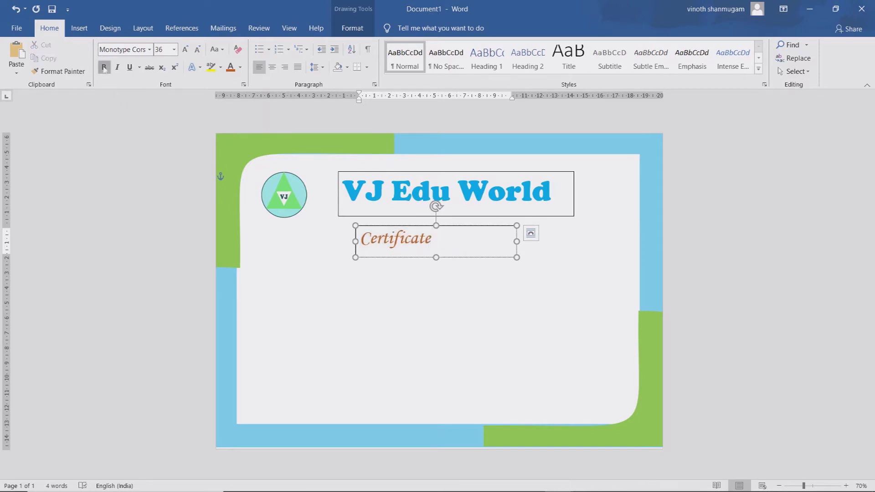
left_click_drag(436, 235, 358, 237)
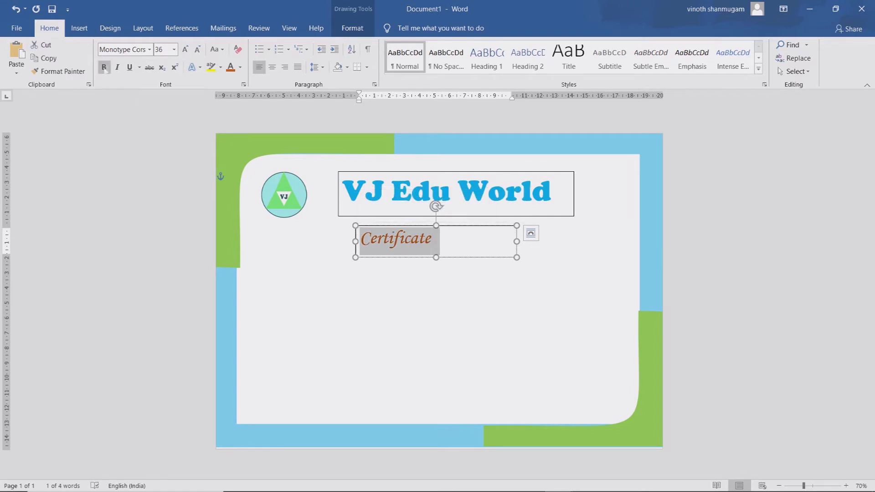
mouse_move(452, 226)
left_mouse_down()
mouse_move(480, 222)
mouse_move(456, 226)
left_mouse_up()
left_click(443, 242)
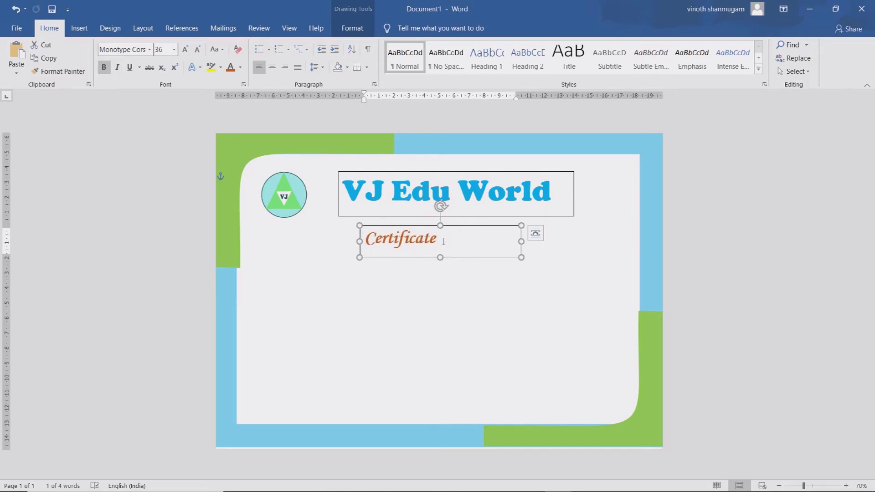
- Centre the "Certificate" text within its text box and return to the document body with nothing selected
double_click(444, 241)
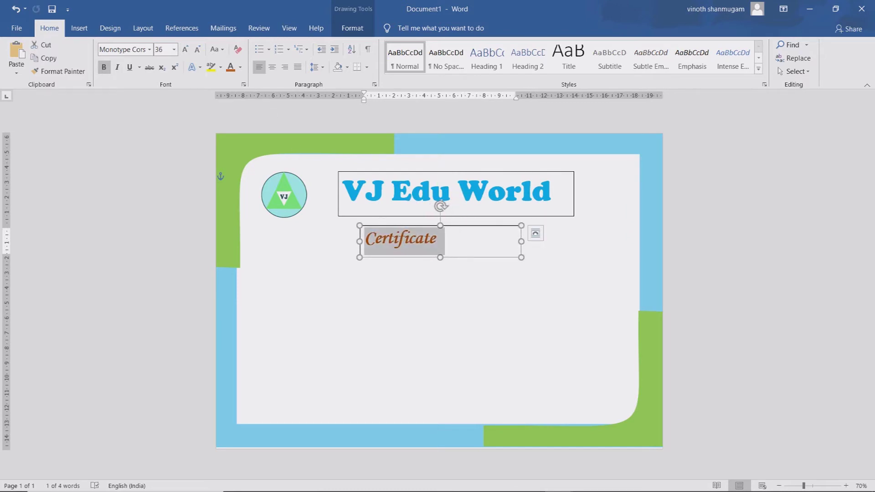
left_click(272, 69)
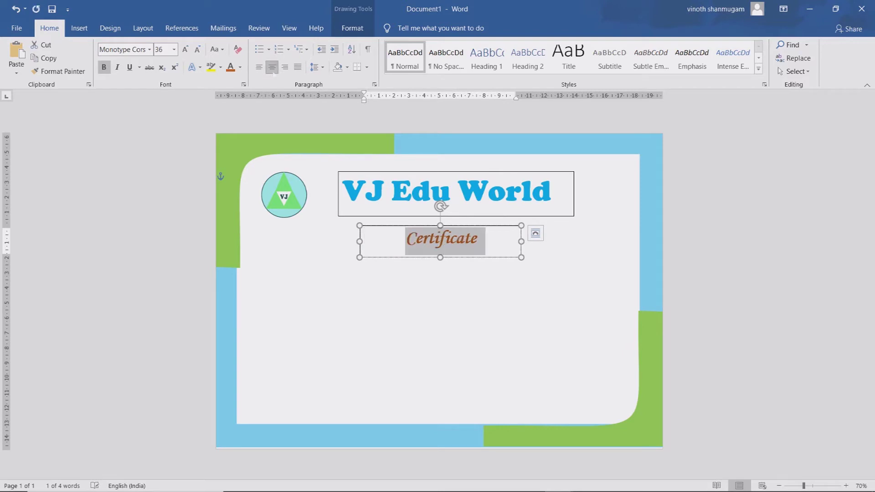
left_click(371, 312)
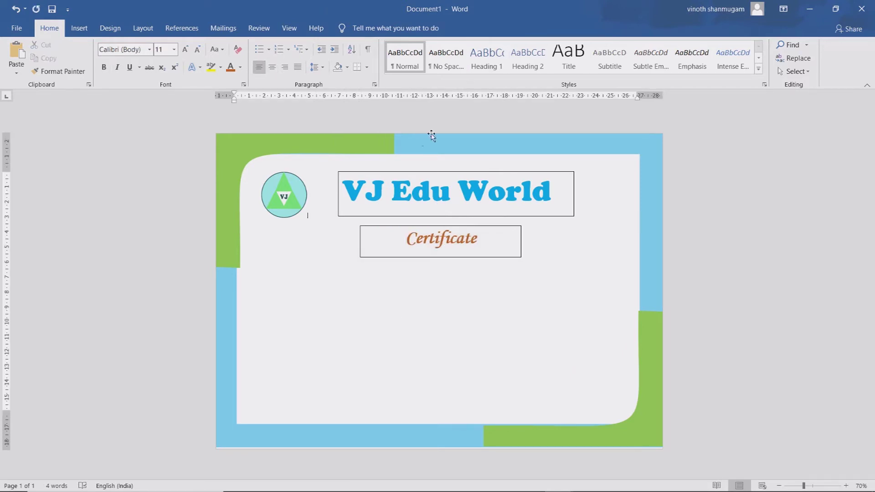
double_click(284, 160)
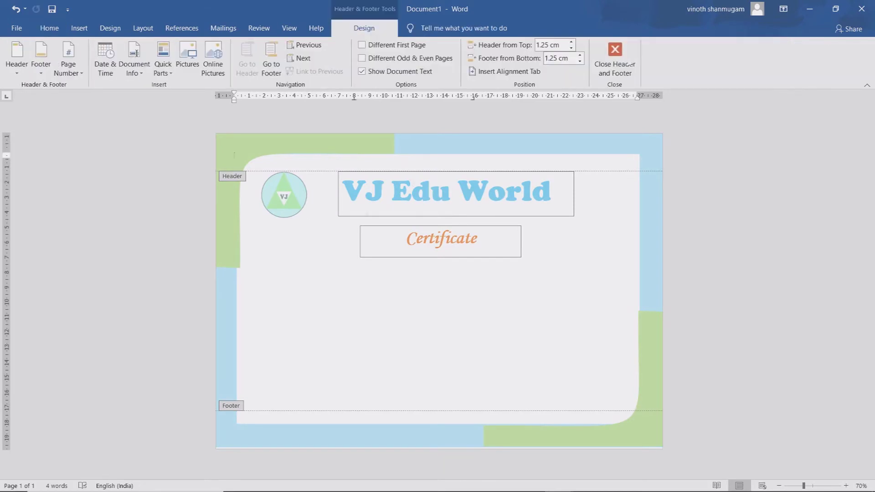
left_click(615, 57)
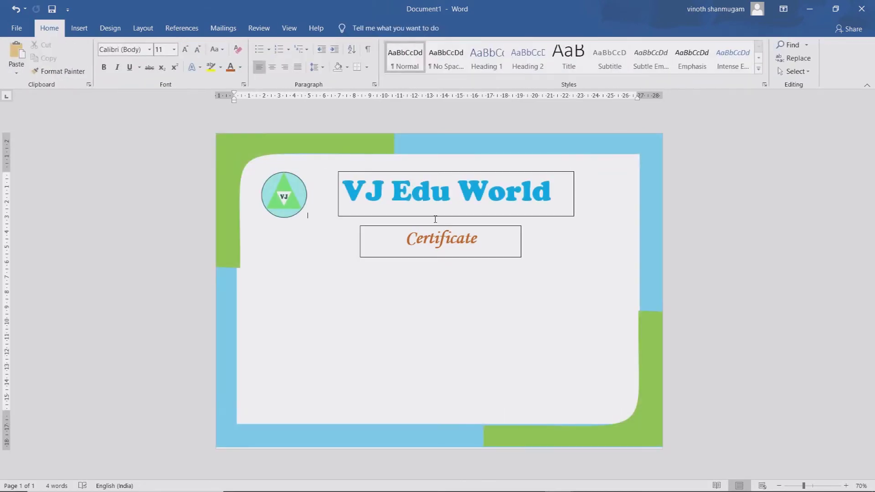
- Remove the outline from the "VJ Edu World" heading's text box
double_click(441, 204)
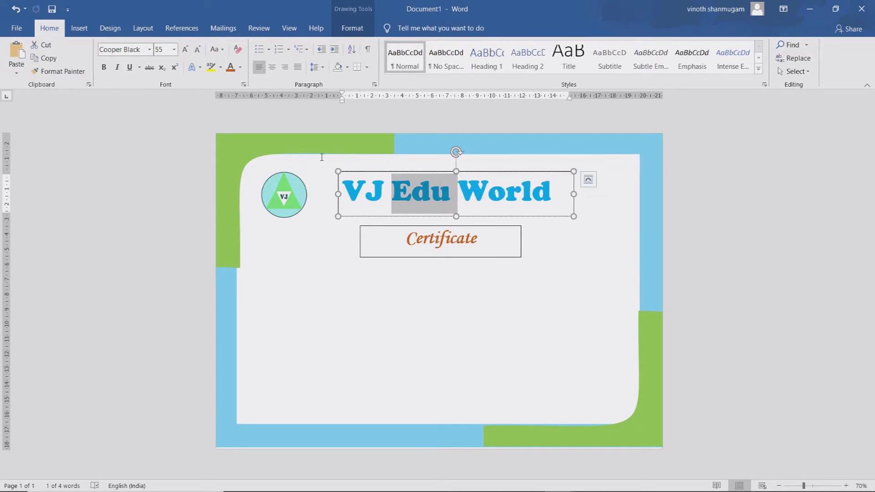
double_click(337, 175)
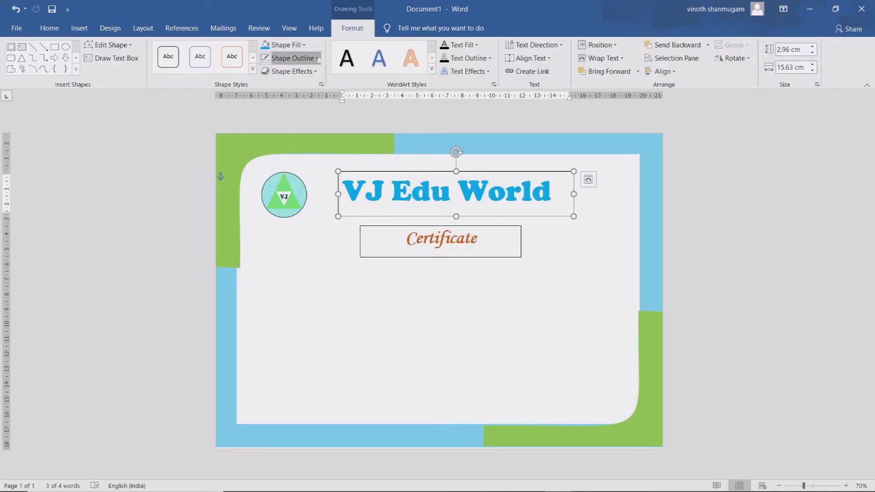
left_click(317, 59)
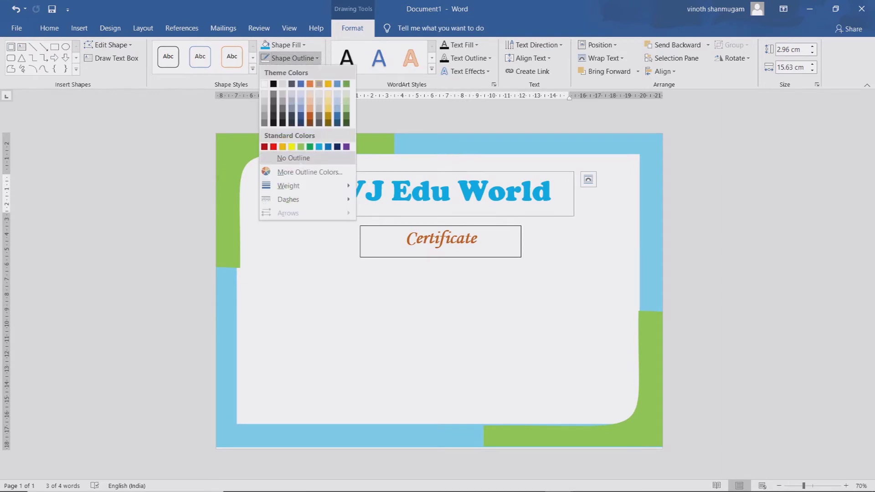
left_click(301, 157)
- Remove the outline from the "Certificate" text box and move it up slightly, closer to the "VJ Edu World" heading
double_click(441, 238)
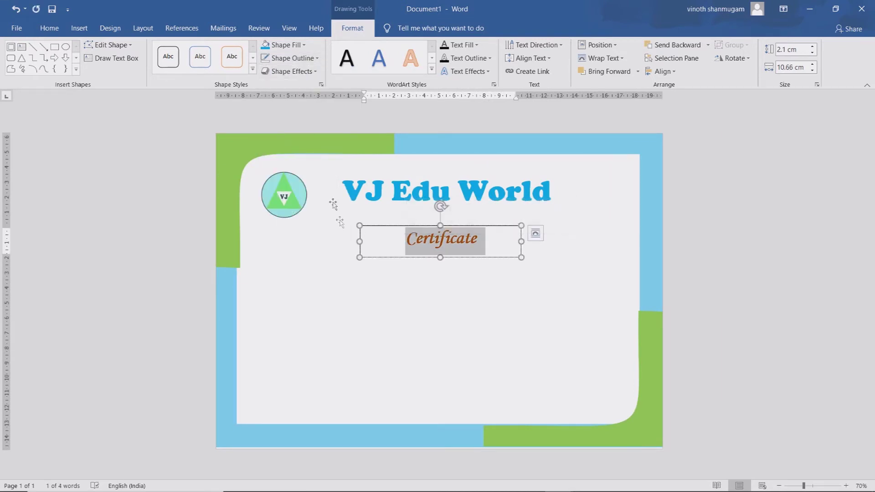
left_click(316, 58)
left_click(296, 157)
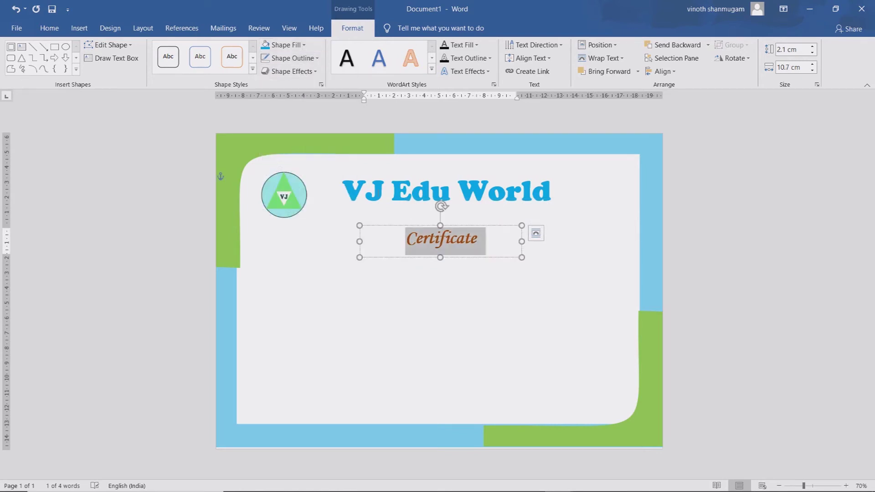
left_click_drag(473, 228, 472, 211)
left_click(463, 318)
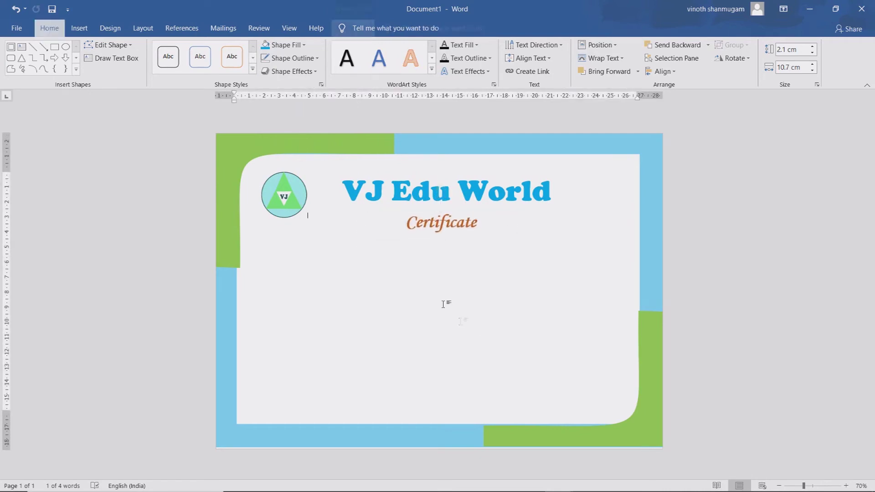